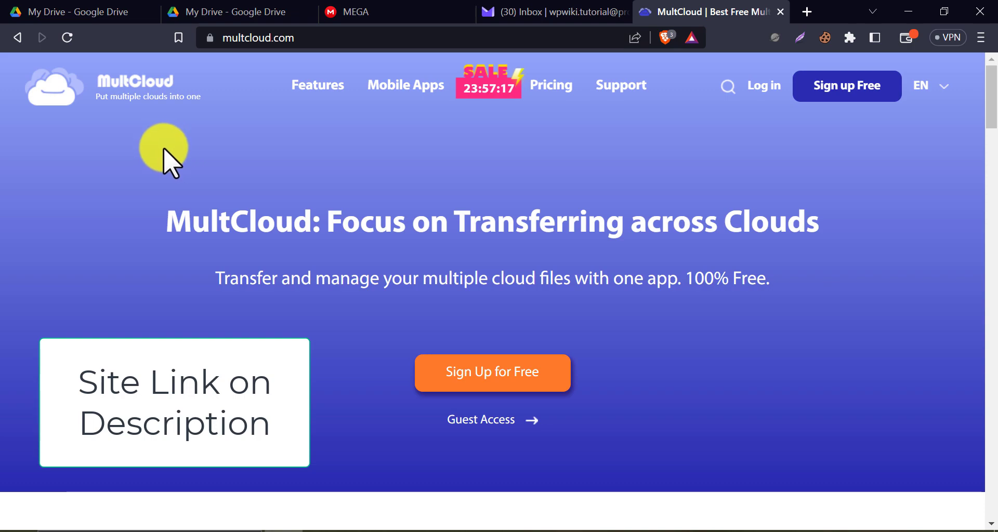
Open MultCloud's free sign-up page and ready the address bar for the rebrand.ly referral link.
{"action": "left_click_drag", "start_coordinate": [166, 222], "coordinate": [819, 222]}
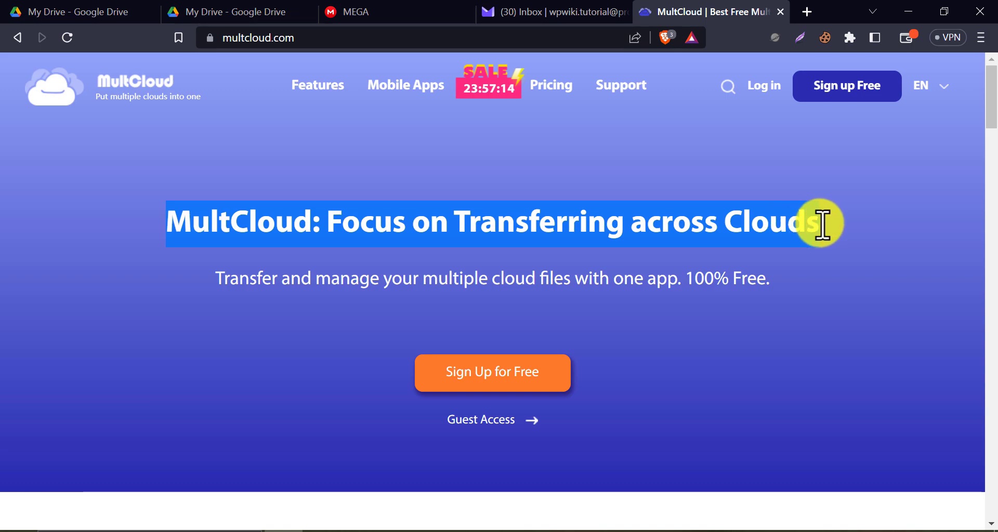
{"action": "left_click", "coordinate": [725, 220]}
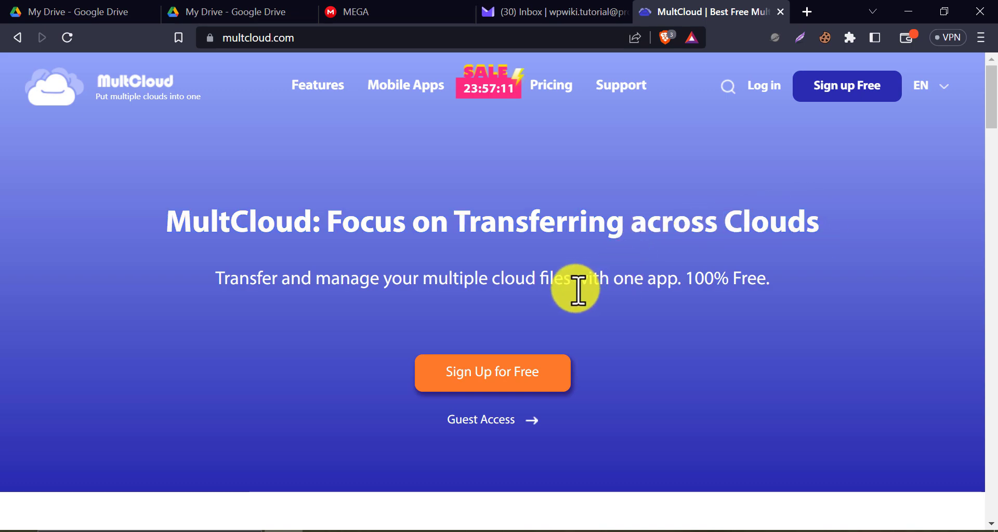
{"action": "left_click", "coordinate": [494, 376]}
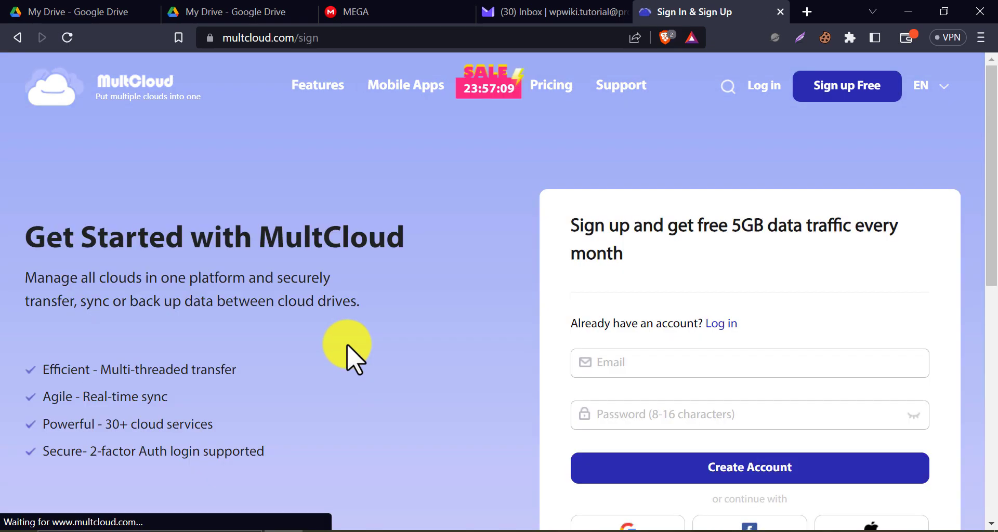
{"action": "left_click_drag", "start_coordinate": [570, 224], "coordinate": [645, 256]}
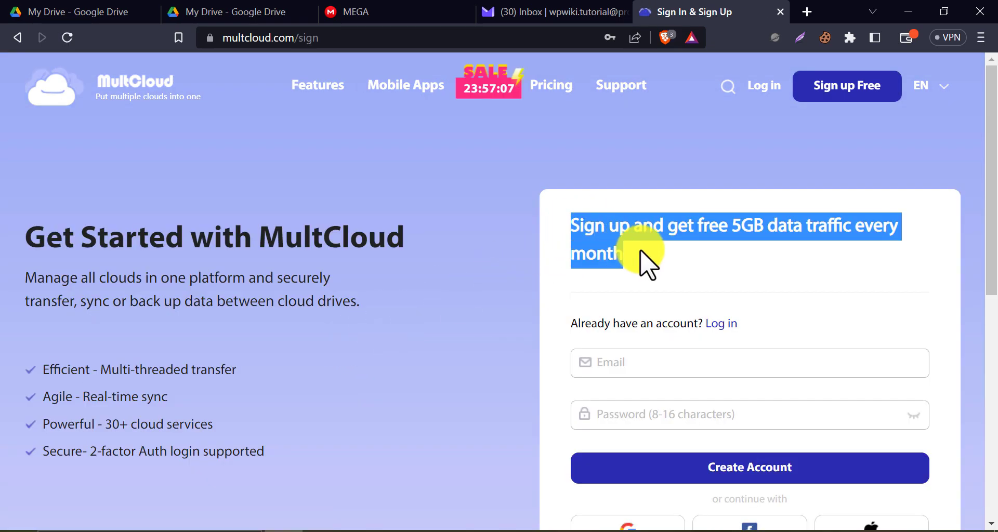
{"action": "left_click", "coordinate": [729, 218]}
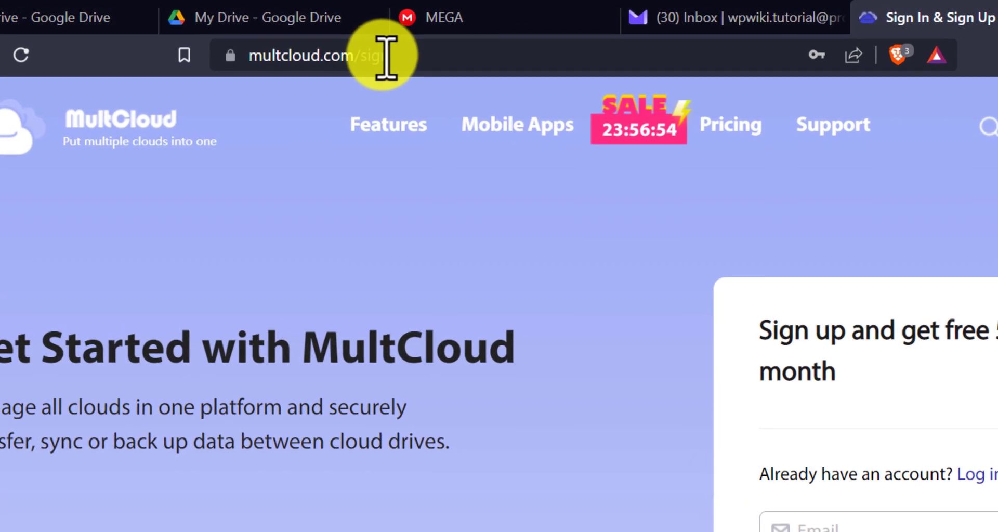
{"action": "right_click", "coordinate": [386, 56]}
{"action": "left_click", "coordinate": [473, 271]}
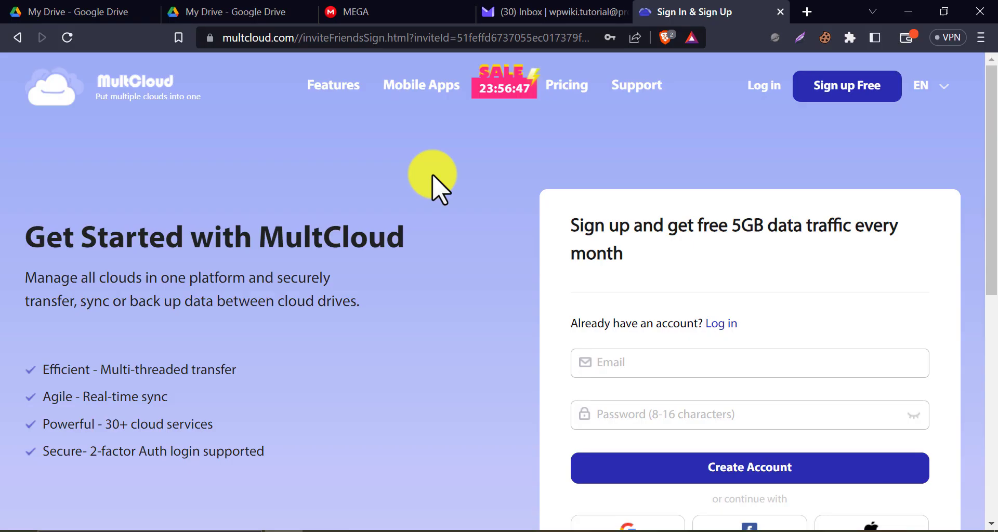
{"action": "scroll", "coordinate": [442, 193], "scroll_direction": "down", "scroll_amount": 2}
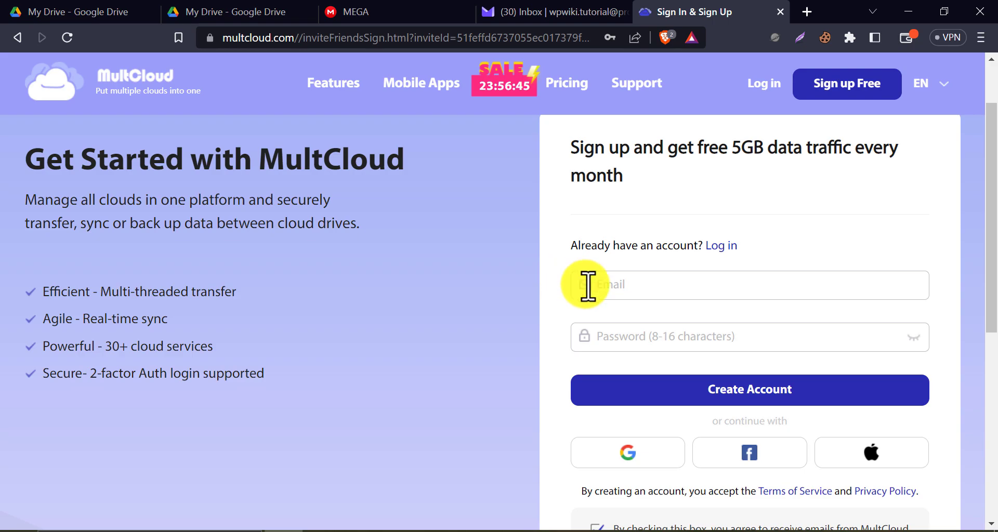
{"action": "left_click", "coordinate": [565, 10]}
{"action": "left_click", "coordinate": [967, 77]}
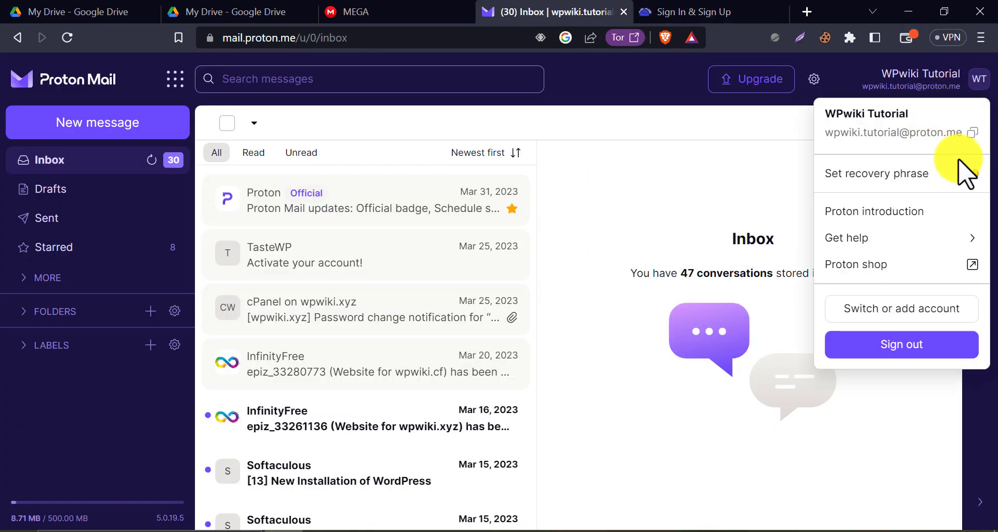
{"action": "left_click", "coordinate": [971, 133]}
{"action": "left_click", "coordinate": [712, 11]}
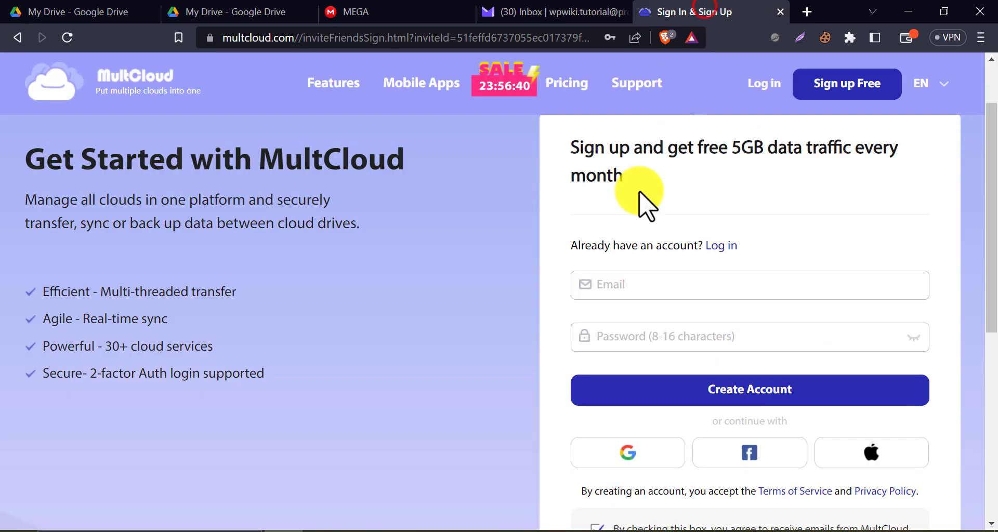
Sign up with the pasted Proton Mail address and a password, and save the password.
{"action": "right_click", "coordinate": [640, 280]}
{"action": "left_click", "coordinate": [665, 123]}
{"action": "left_click", "coordinate": [641, 333]}
{"action": "type", "text": "•••••"}
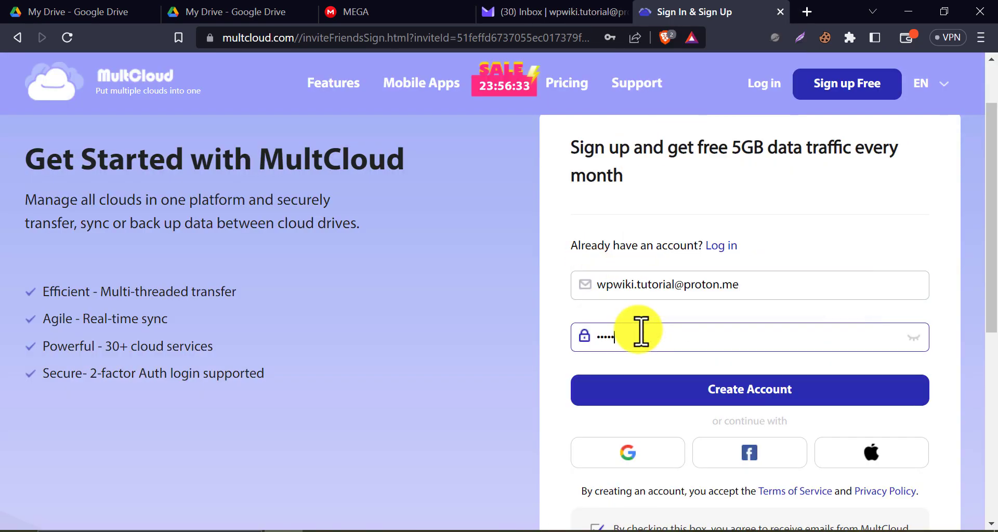
{"action": "key", "text": "Return"}
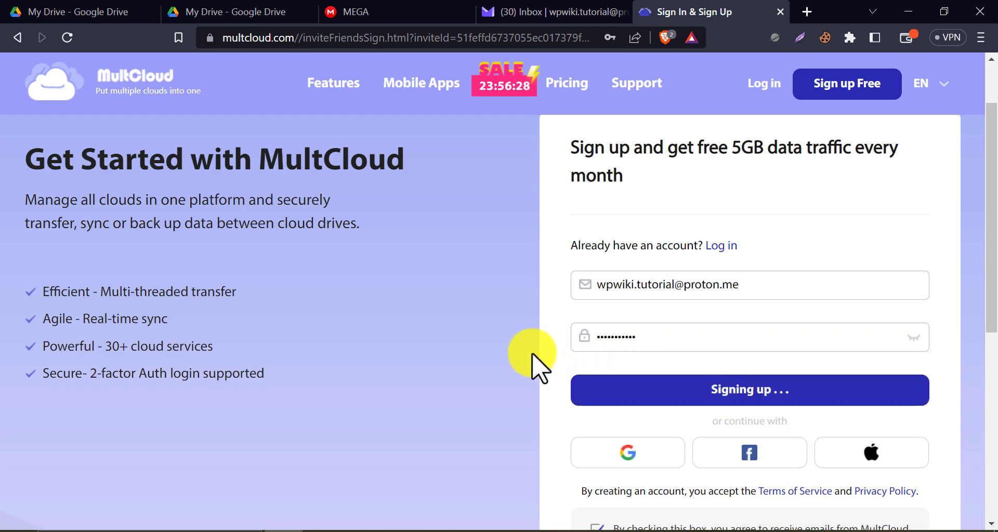
{"action": "left_click", "coordinate": [608, 172]}
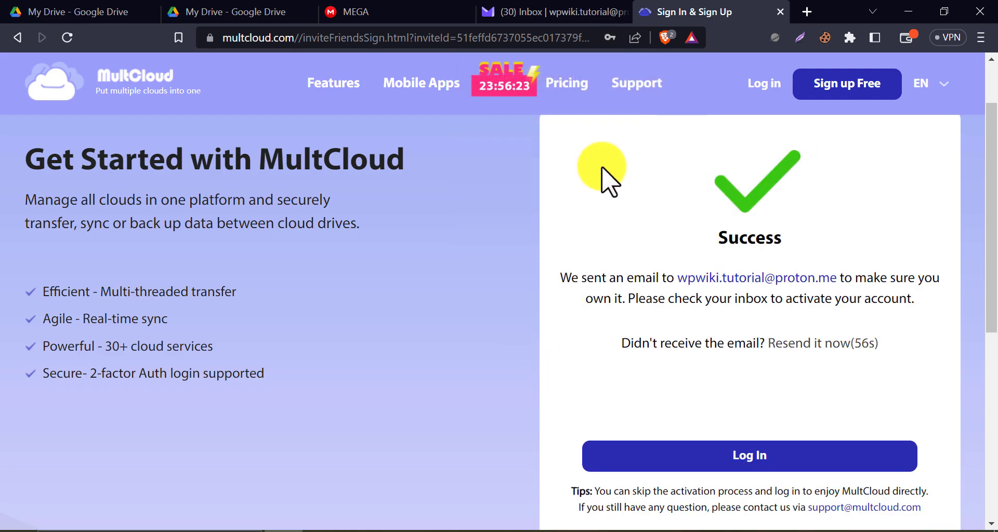
Refresh the Proton Mail inbox, open the MultCloud email and follow its Activate Account link.
{"action": "left_click", "coordinate": [602, 12]}
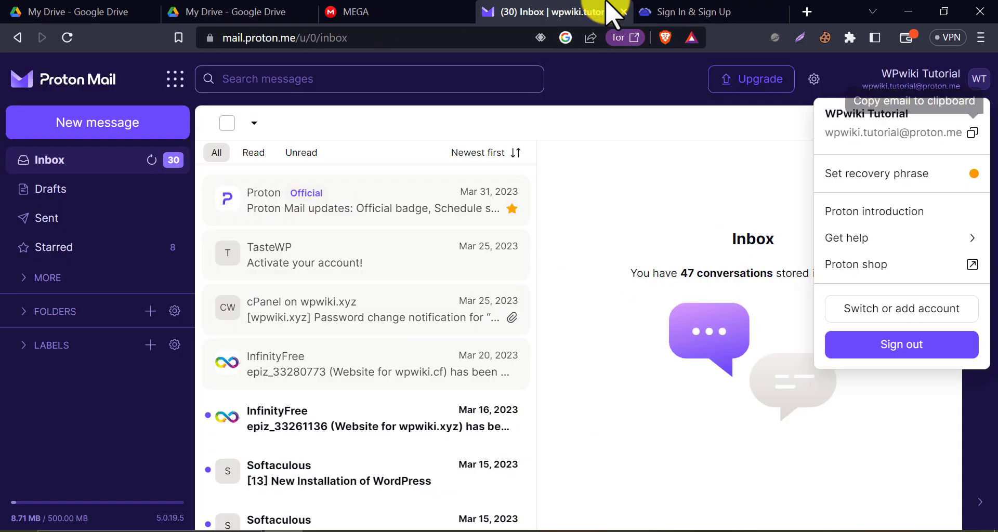
{"action": "left_click", "coordinate": [547, 243]}
{"action": "left_click", "coordinate": [152, 160]}
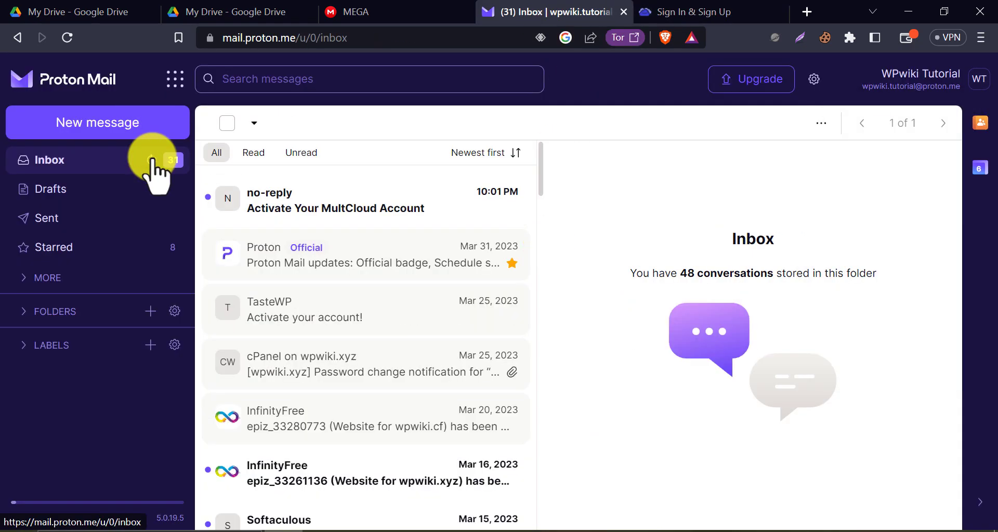
{"action": "left_click", "coordinate": [285, 200]}
{"action": "scroll", "coordinate": [649, 359], "scroll_direction": "down", "scroll_amount": 3}
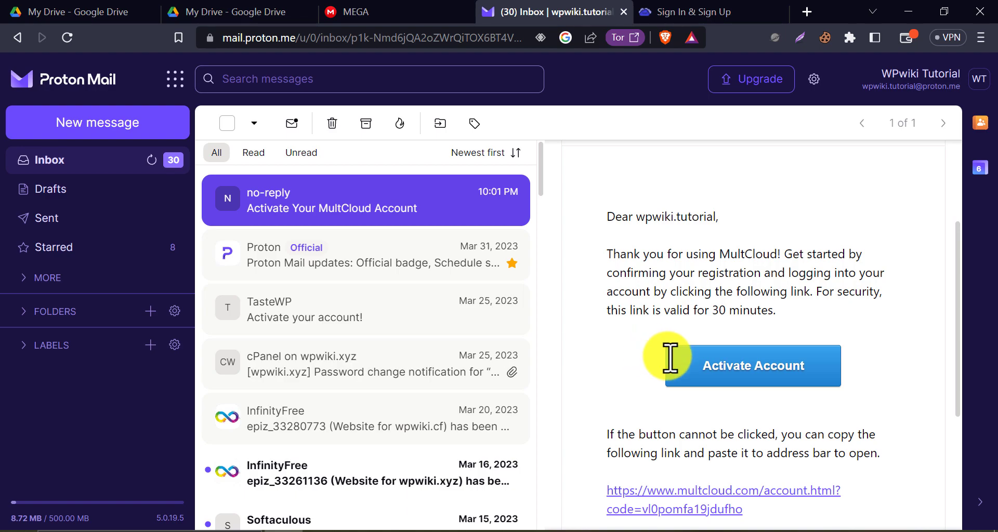
{"action": "left_click", "coordinate": [733, 386]}
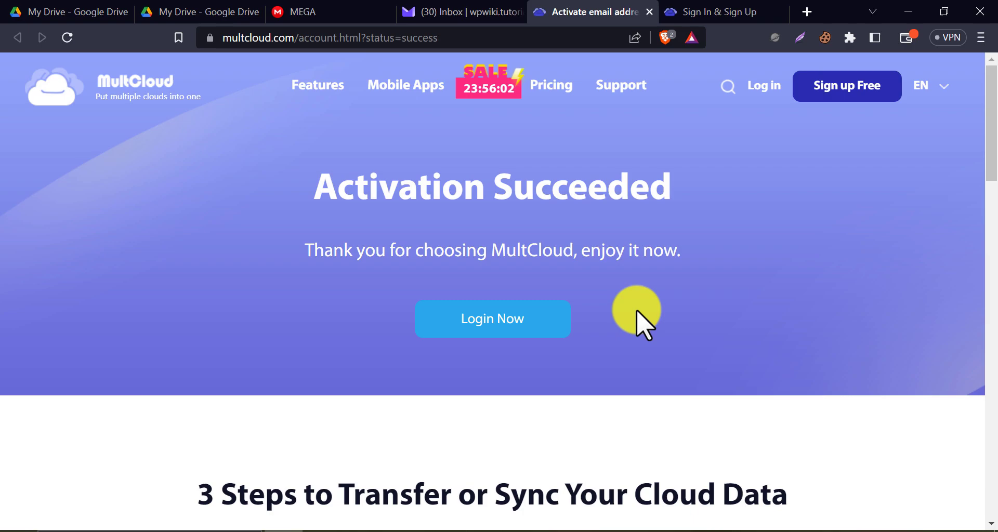
Log in to MultCloud with the Proton Mail address, saved password and captcha code.
{"action": "left_click", "coordinate": [485, 315]}
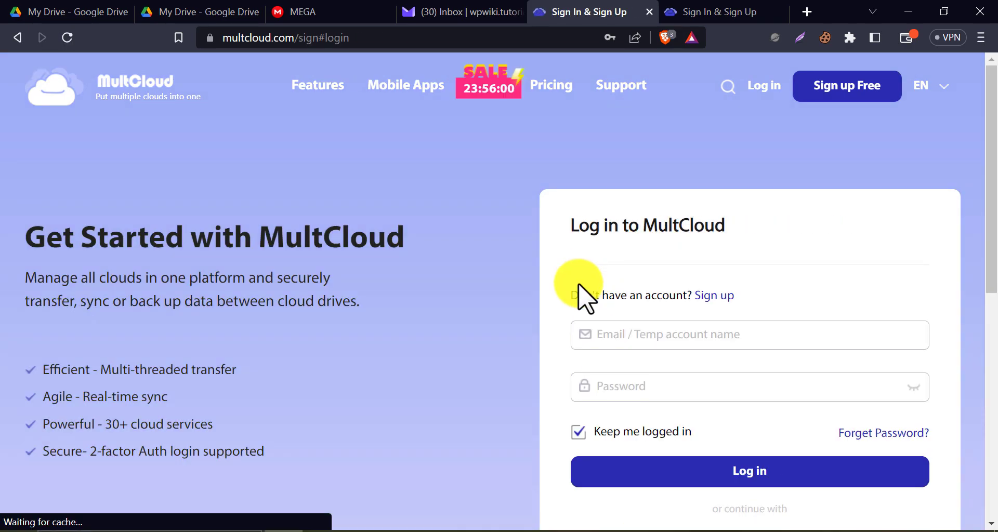
{"action": "right_click", "coordinate": [606, 336]}
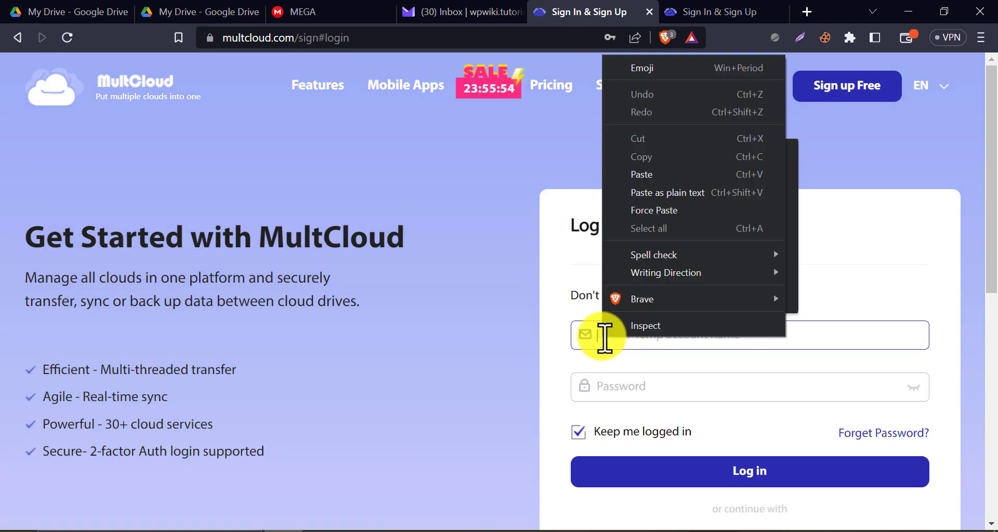
{"action": "left_click", "coordinate": [637, 174]}
{"action": "left_click", "coordinate": [632, 388]}
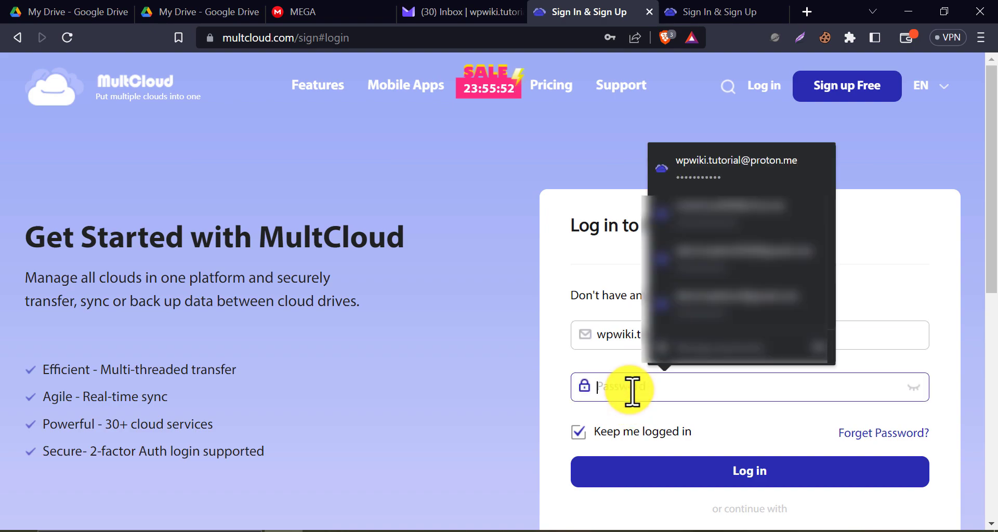
{"action": "left_click", "coordinate": [686, 170]}
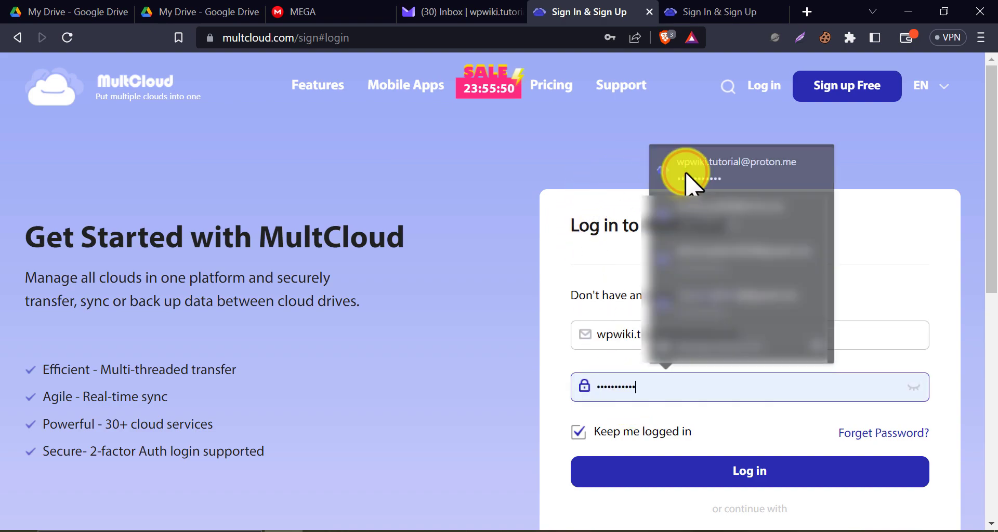
{"action": "left_click", "coordinate": [716, 473]}
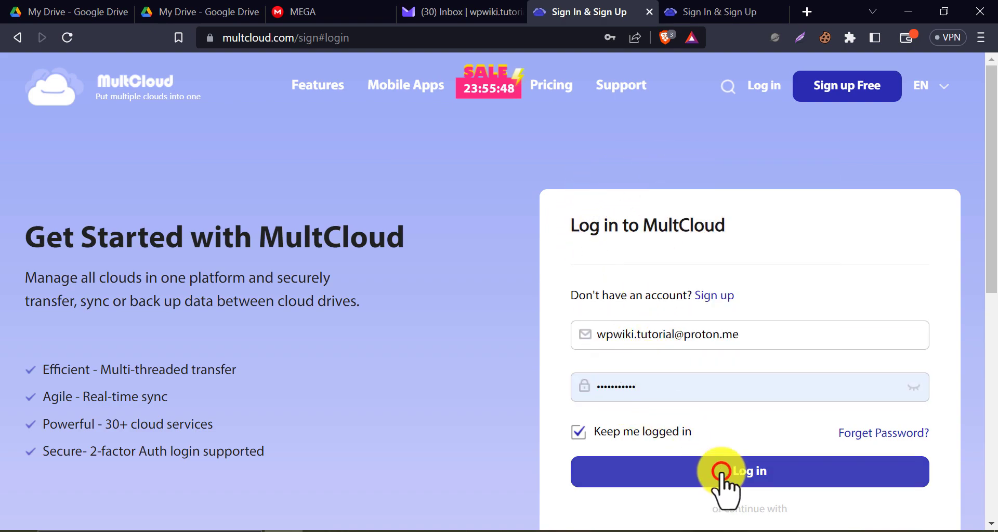
{"action": "scroll", "coordinate": [632, 362], "scroll_direction": "down", "scroll_amount": 1}
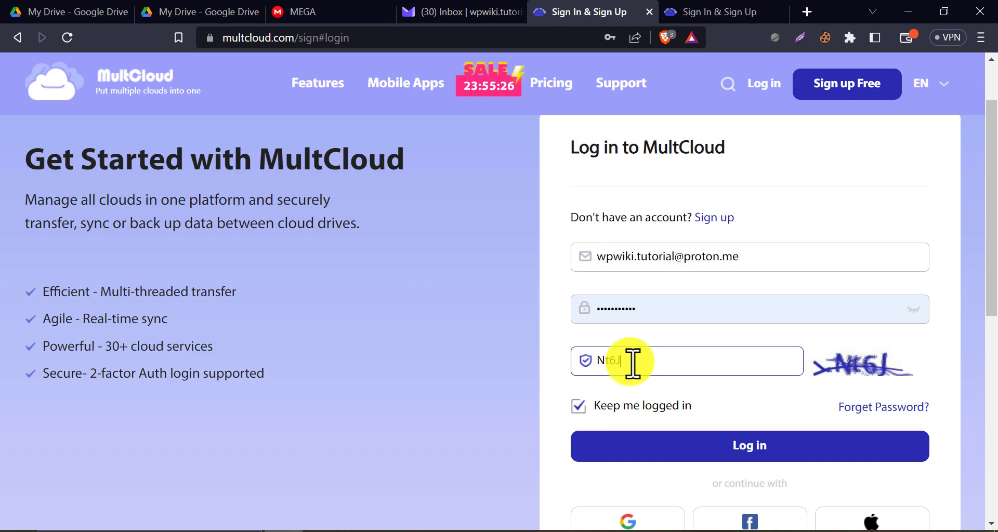
{"action": "left_click", "coordinate": [708, 453]}
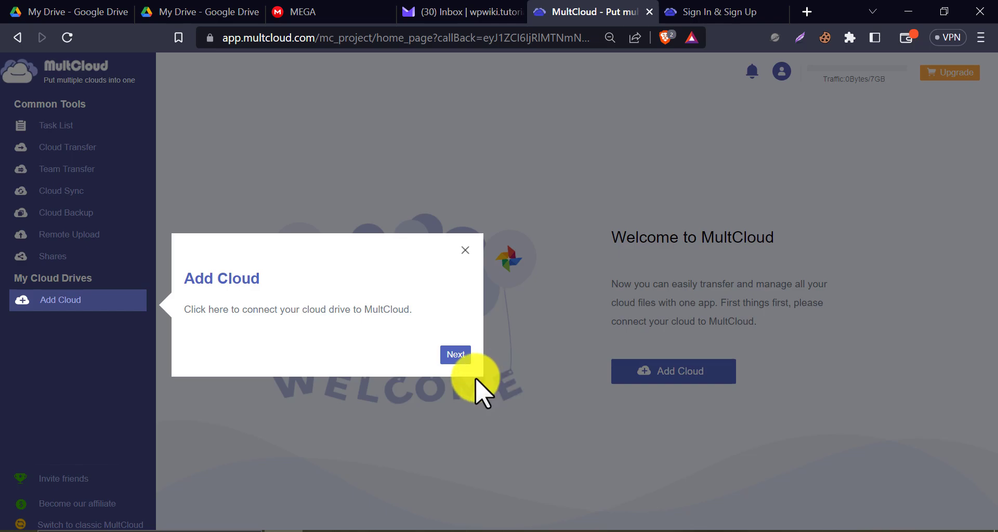
Dismiss the Add Cloud tip and Flash Sale popup, then browse the Personal Clouds grid.
{"action": "left_click", "coordinate": [465, 250]}
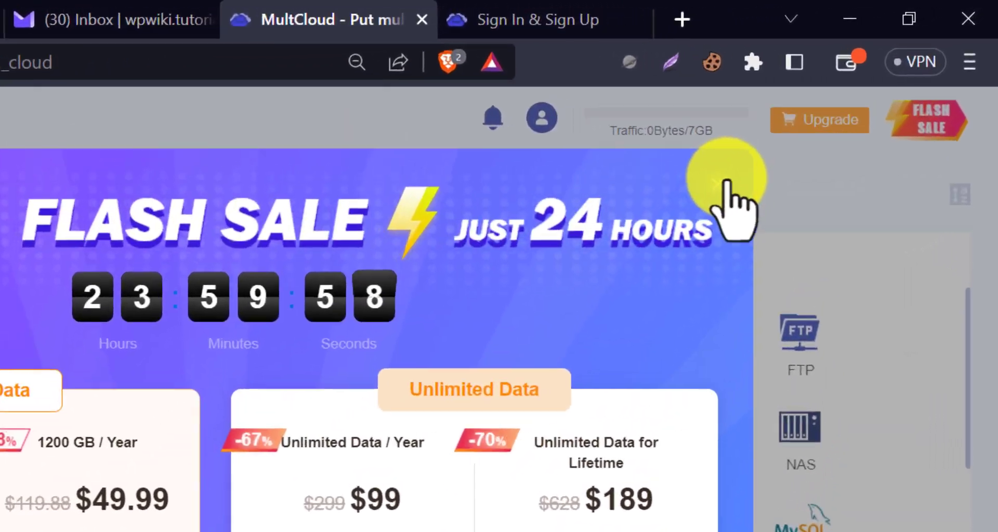
{"action": "left_click", "coordinate": [815, 118]}
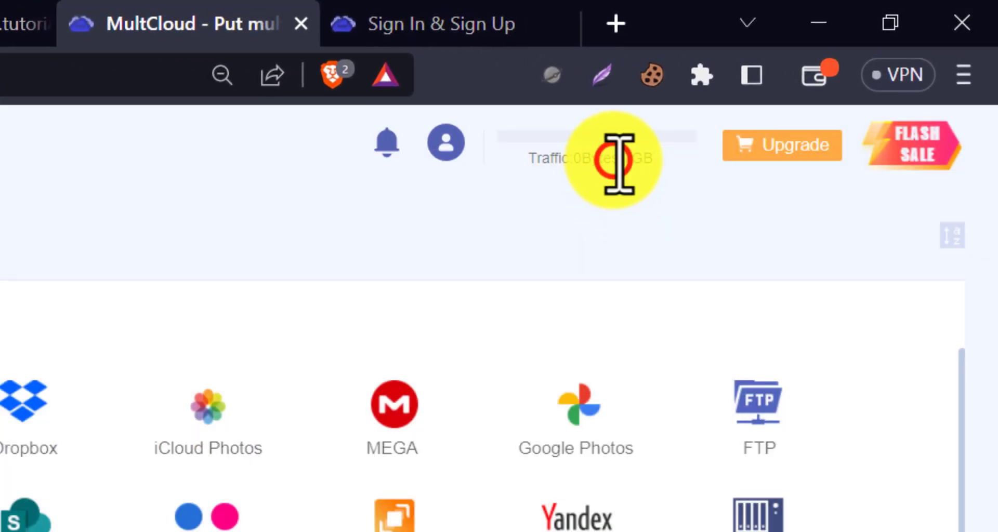
{"action": "left_click_drag", "start_coordinate": [618, 162], "coordinate": [655, 166]}
{"action": "left_click", "coordinate": [645, 172]}
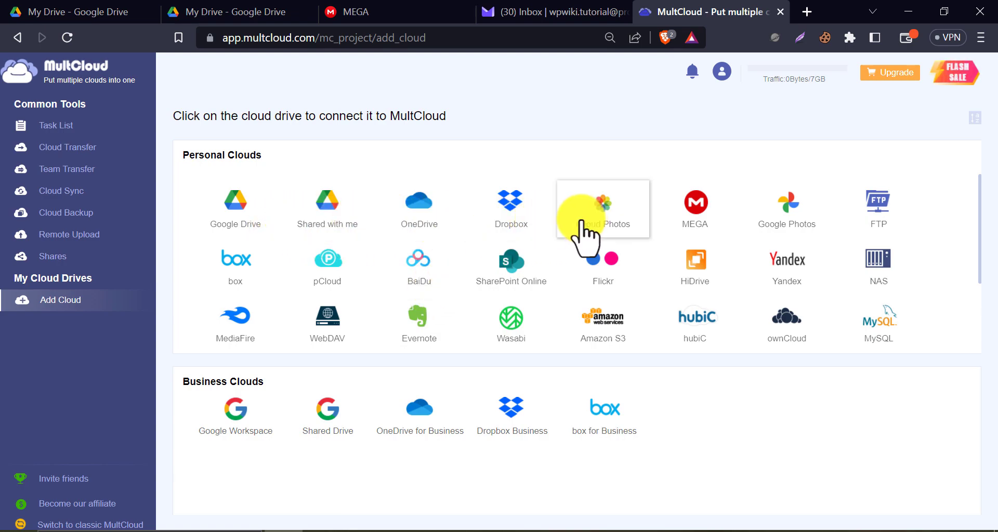
{"action": "scroll", "coordinate": [473, 301], "scroll_direction": "down", "scroll_amount": 2}
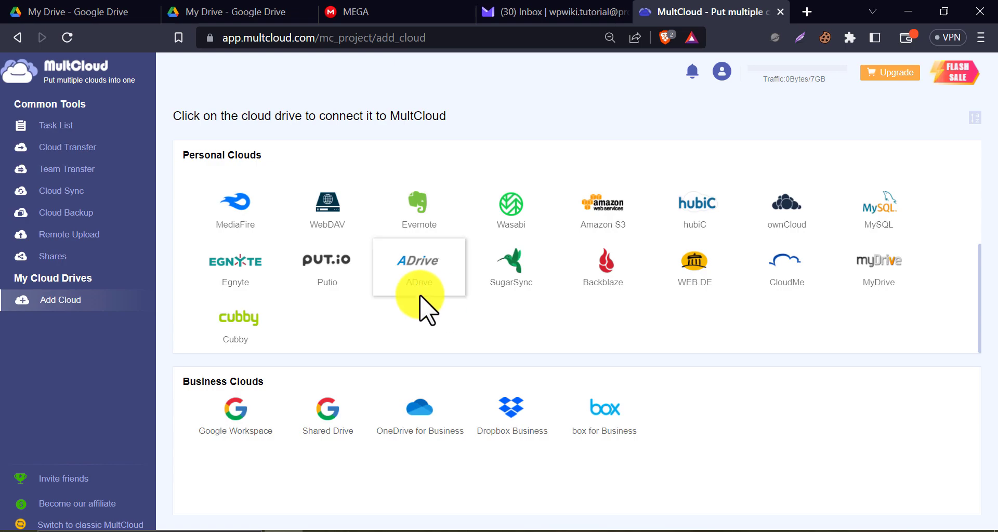
{"action": "scroll", "coordinate": [415, 304], "scroll_direction": "up", "scroll_amount": 1}
{"action": "scroll", "coordinate": [411, 317], "scroll_direction": "up", "scroll_amount": 1}
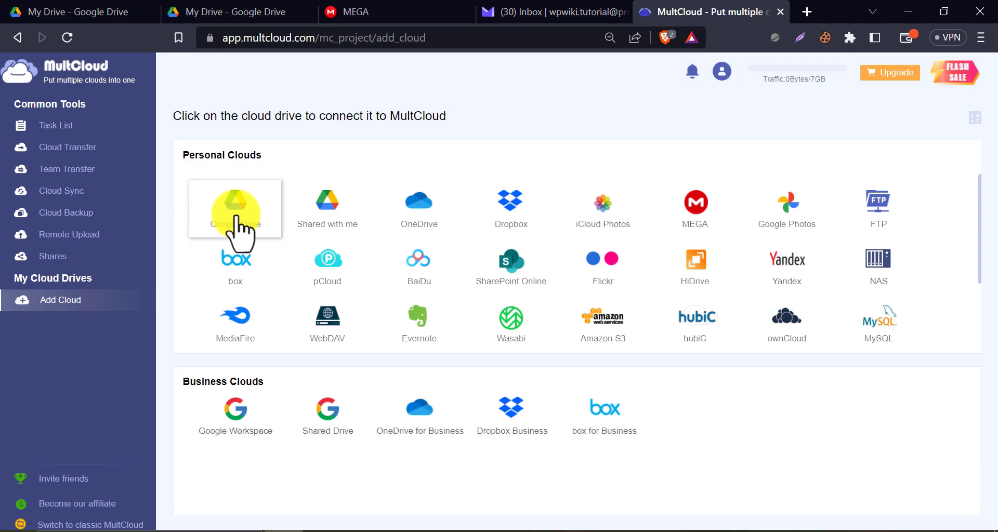
Connect the first Google Drive by picking the Google account and allowing MultCloud access.
{"action": "left_click", "coordinate": [236, 223]}
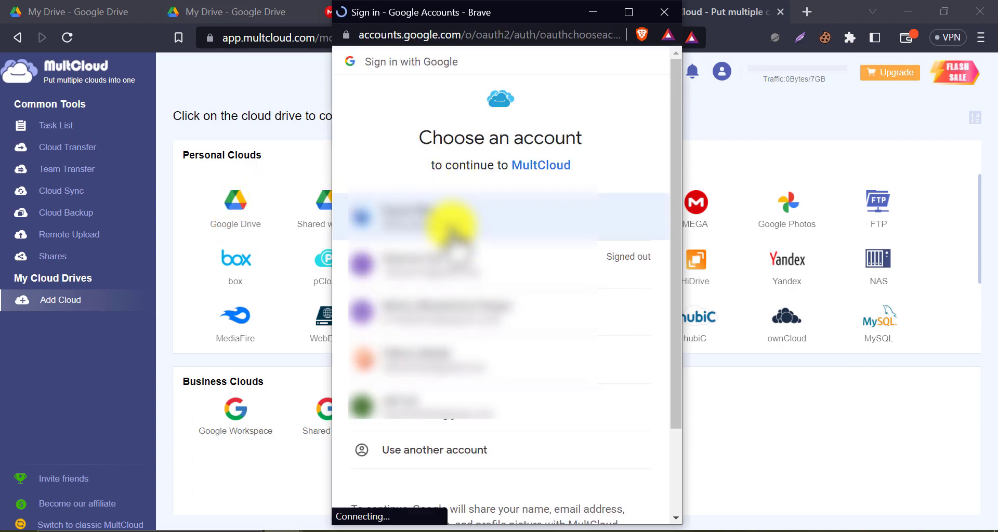
{"action": "left_click", "coordinate": [460, 327]}
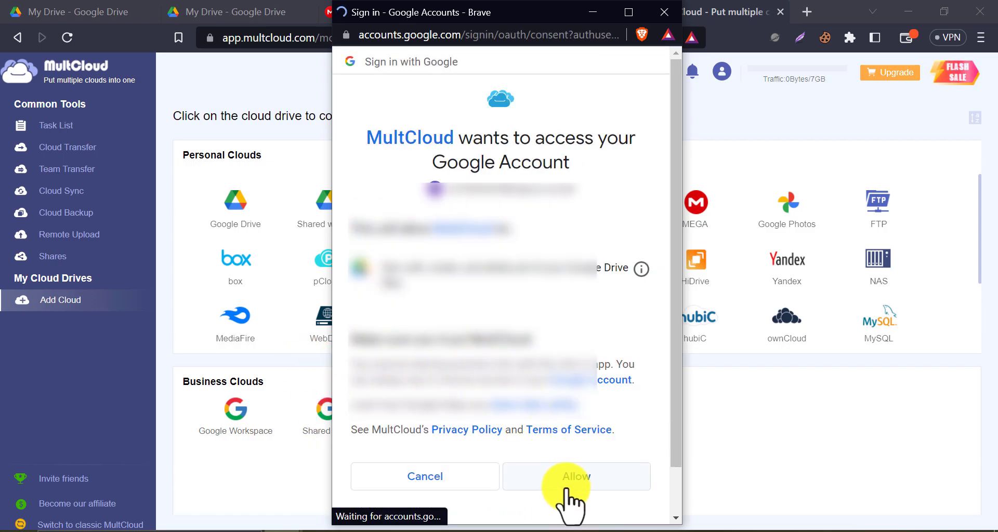
{"action": "left_click", "coordinate": [562, 483]}
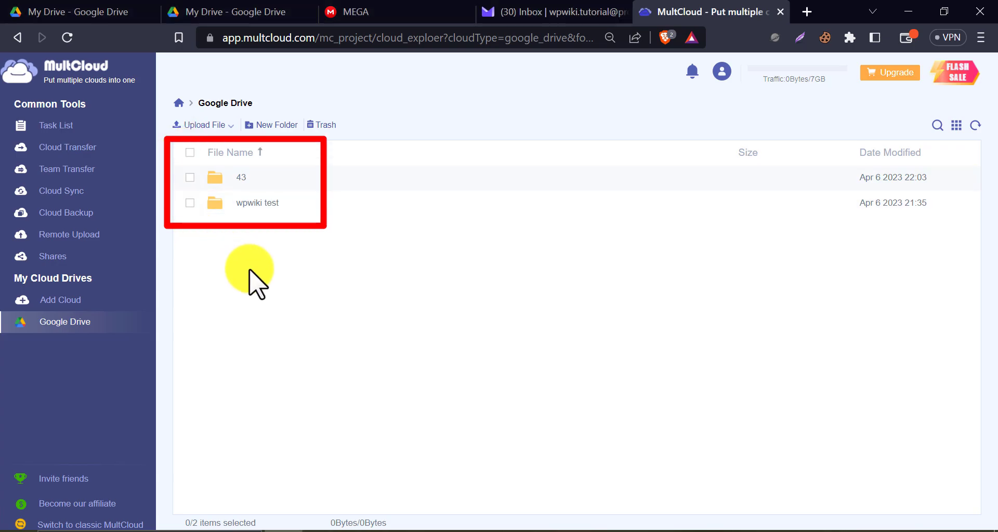
{"action": "left_click", "coordinate": [50, 4]}
{"action": "left_click", "coordinate": [237, 434]}
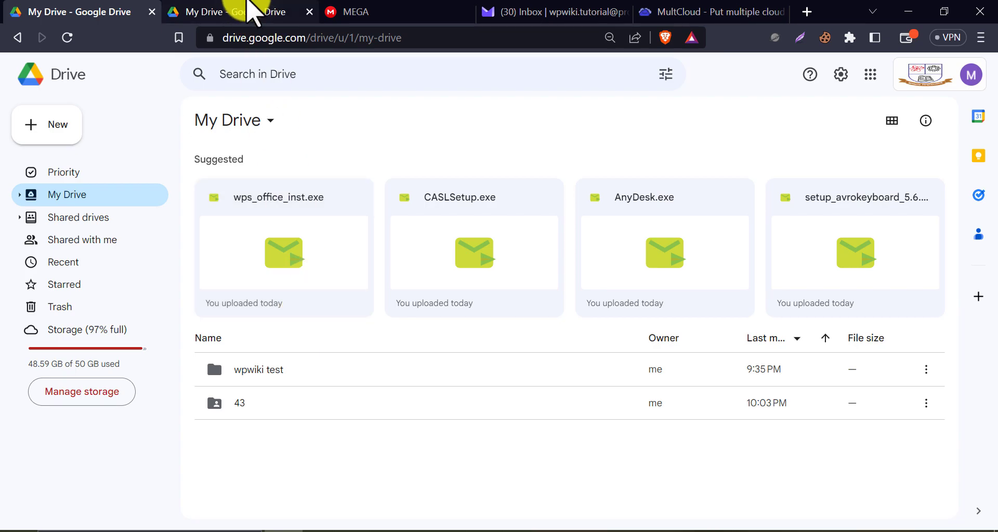
{"action": "left_click", "coordinate": [250, 6]}
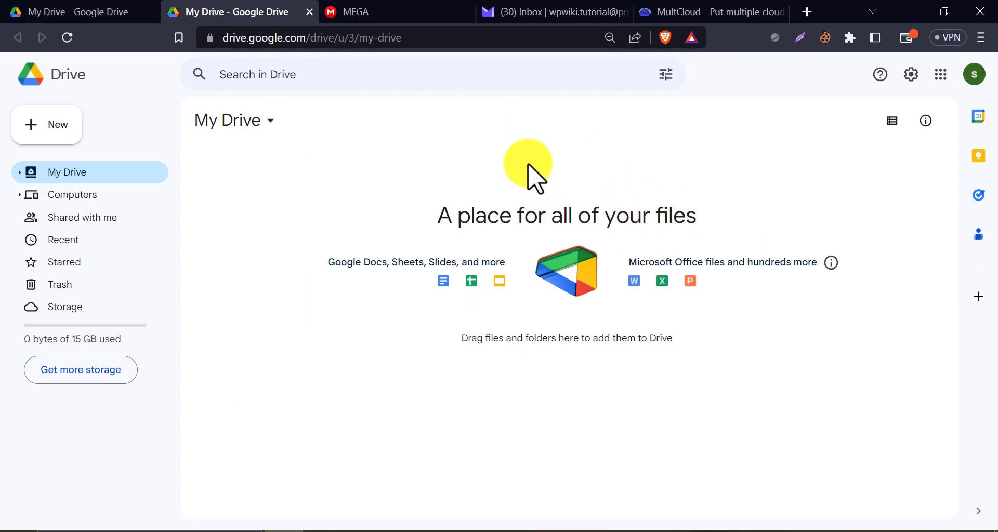
Add another Google Drive cloud using the second Google account and allow access.
{"action": "left_click", "coordinate": [676, 6]}
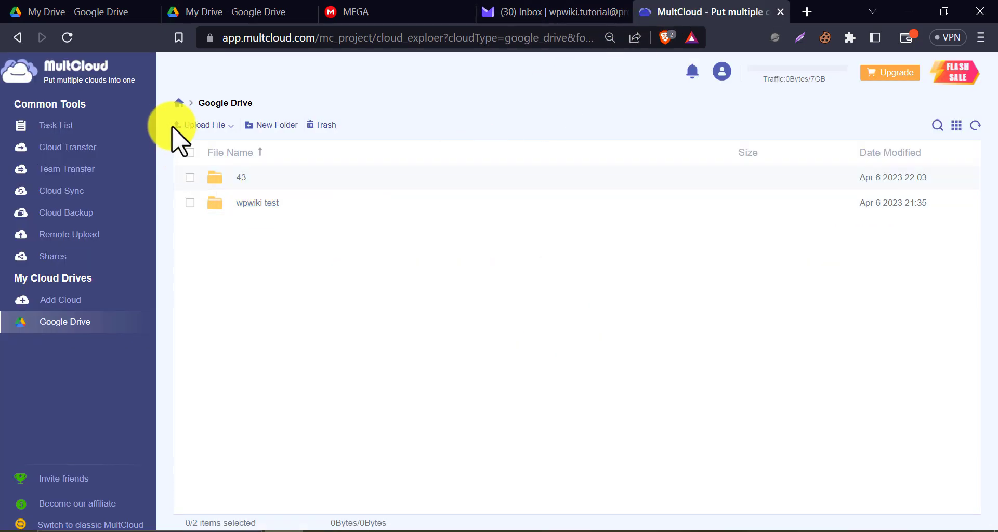
{"action": "left_click", "coordinate": [179, 107]}
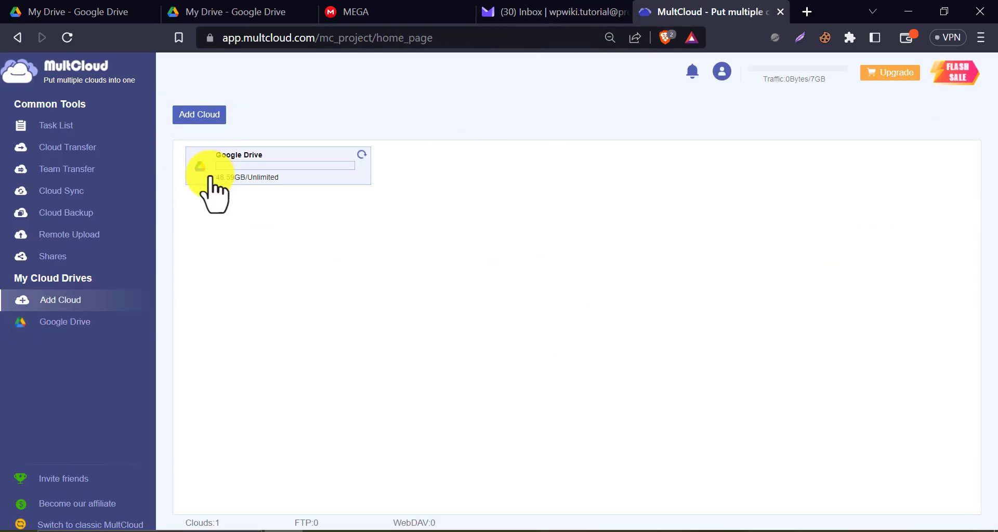
{"action": "left_click", "coordinate": [56, 300]}
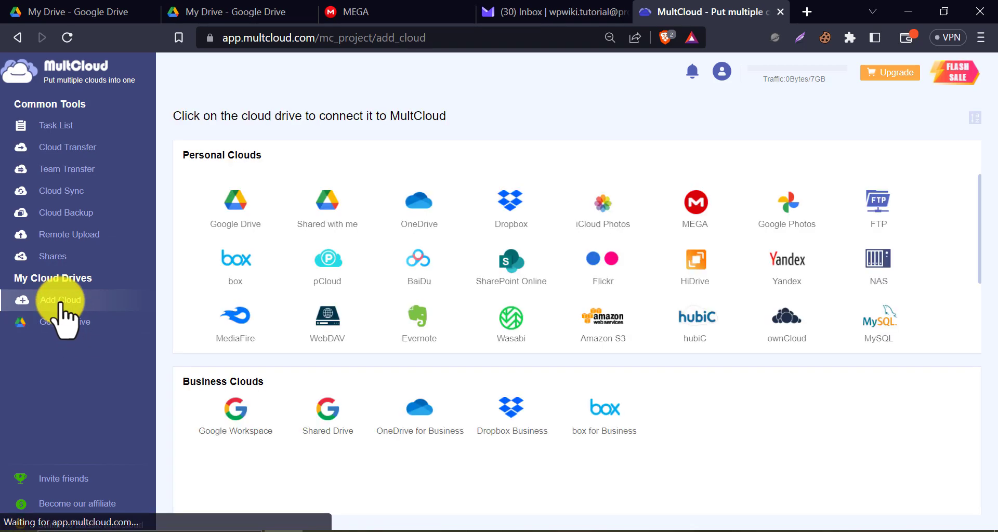
{"action": "left_click", "coordinate": [239, 215]}
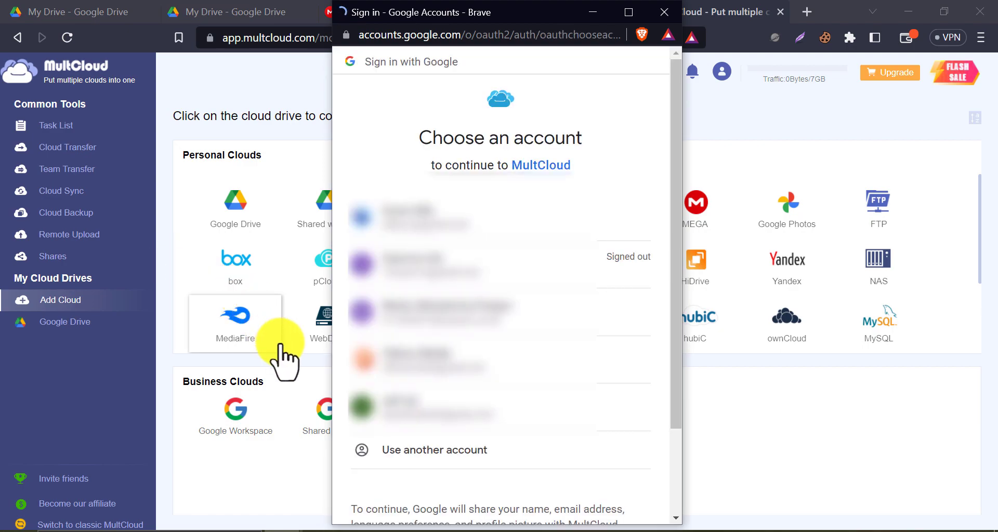
{"action": "left_click", "coordinate": [419, 419]}
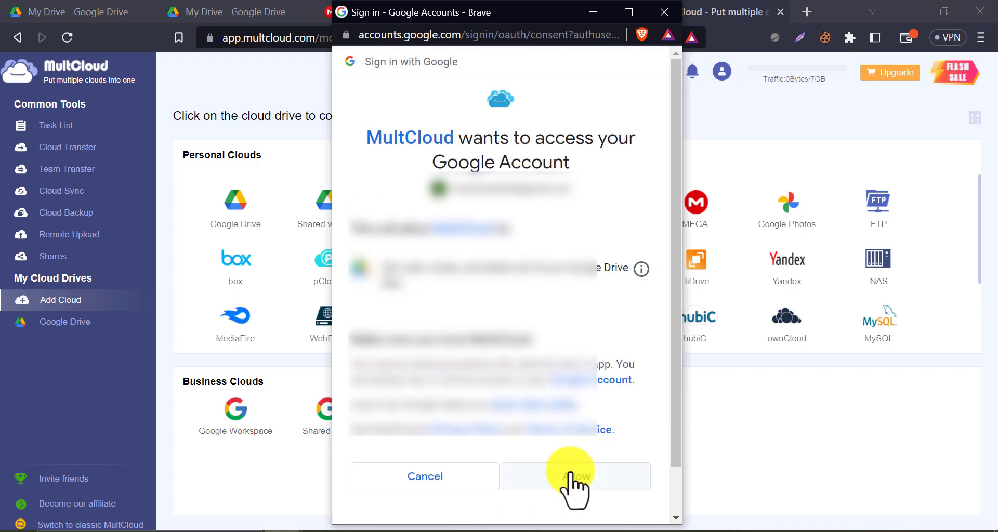
{"action": "left_click", "coordinate": [572, 476]}
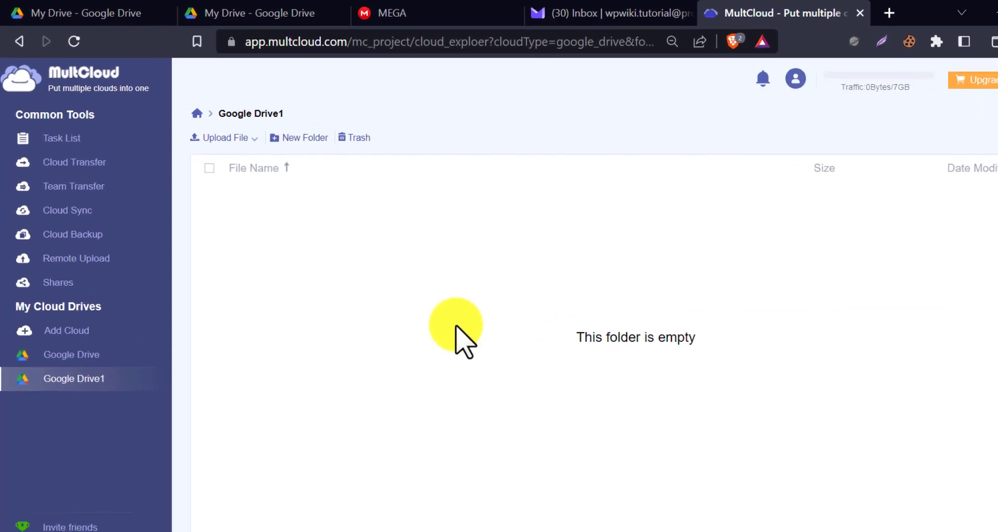
{"action": "left_click_drag", "start_coordinate": [751, 446], "coordinate": [920, 447]}
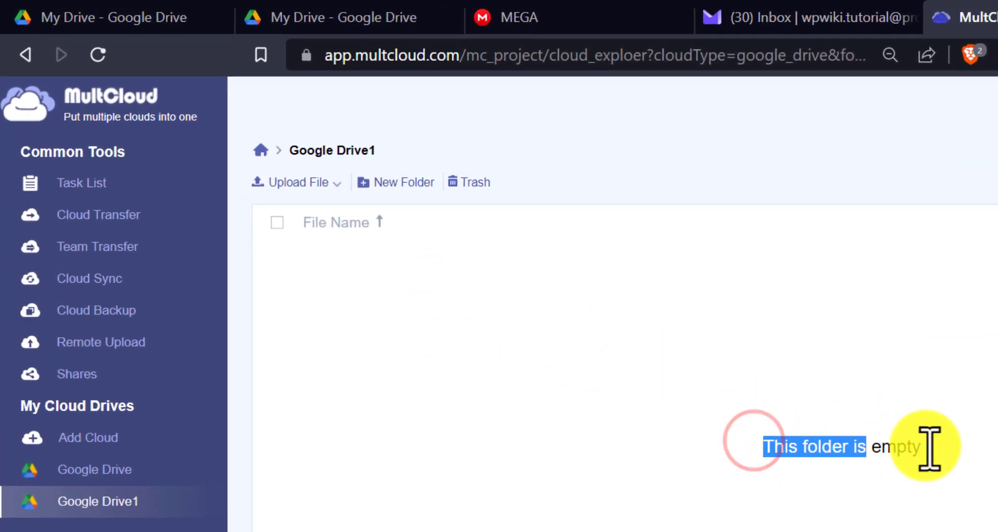
Rename the Google Drive1 card on the Home page to 'Google Drive 2'.
{"action": "left_click", "coordinate": [260, 151]}
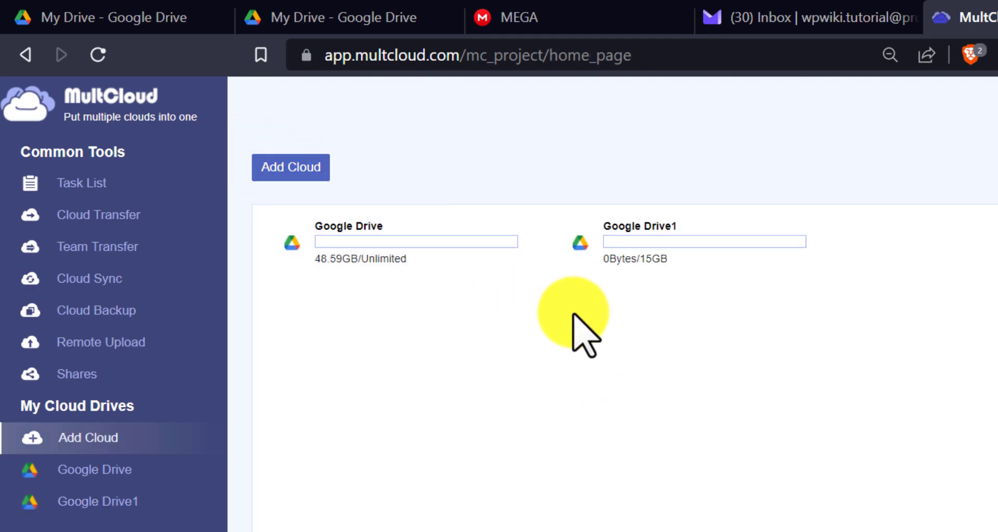
{"action": "mouse_move", "coordinate": [694, 241]}
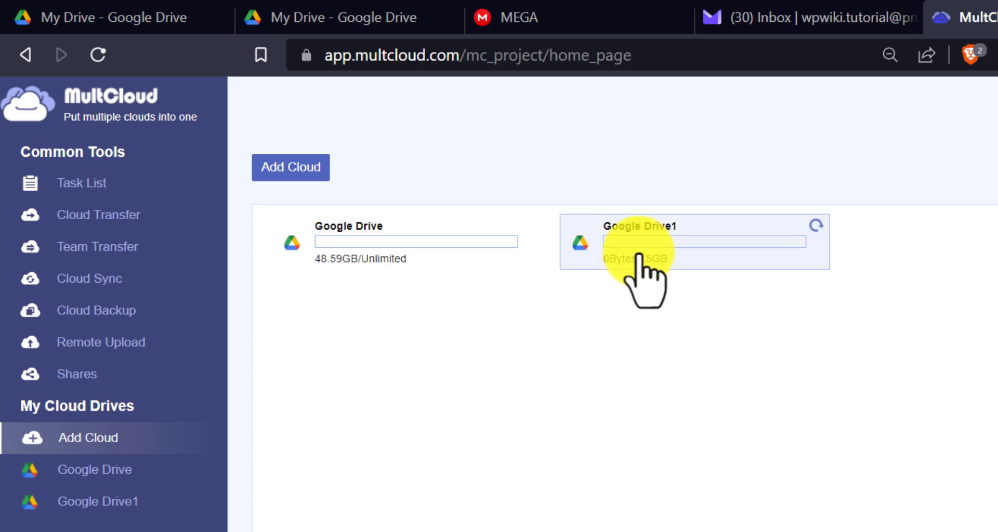
{"action": "right_click", "coordinate": [623, 250]}
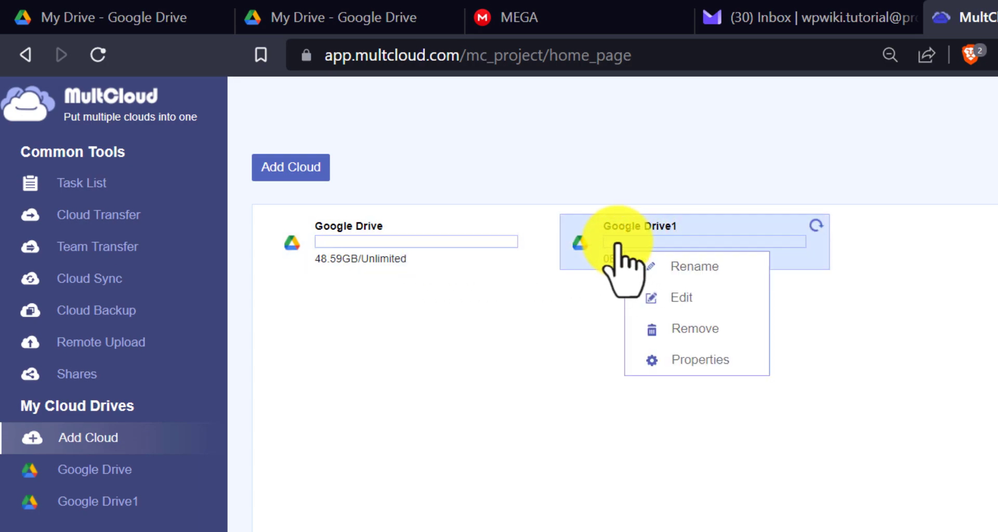
{"action": "left_click", "coordinate": [670, 268]}
{"action": "type", "text": "Google Drive 2"}
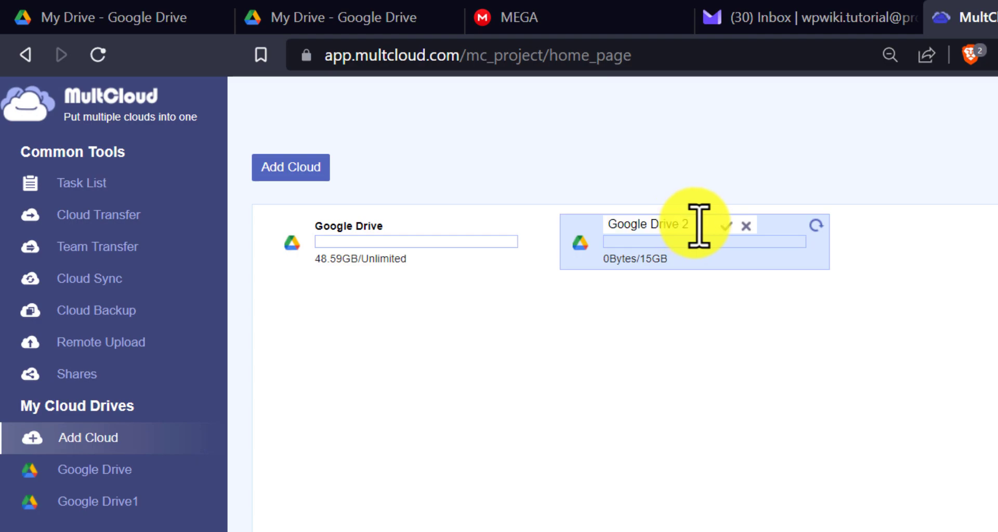
{"action": "left_click", "coordinate": [725, 225]}
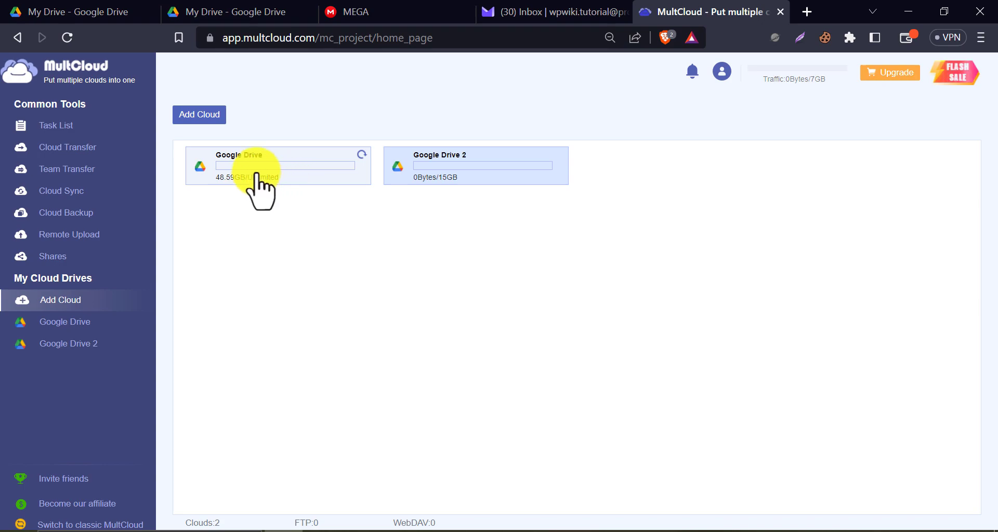
Browse the first Google Drive's folders 43 and wpwiki test, then return Home.
{"action": "left_click", "coordinate": [232, 174]}
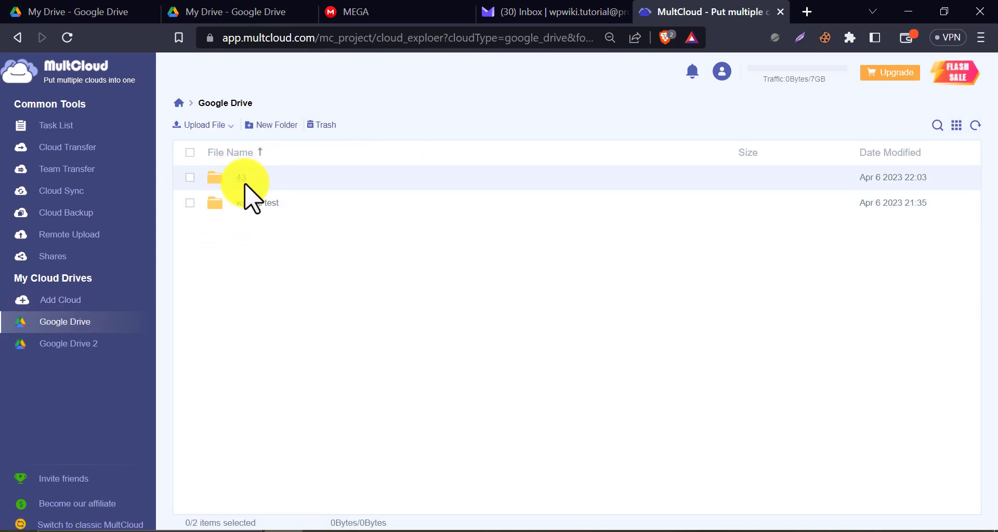
{"action": "left_click", "coordinate": [190, 203]}
{"action": "left_click", "coordinate": [190, 203]}
{"action": "left_click", "coordinate": [178, 103]}
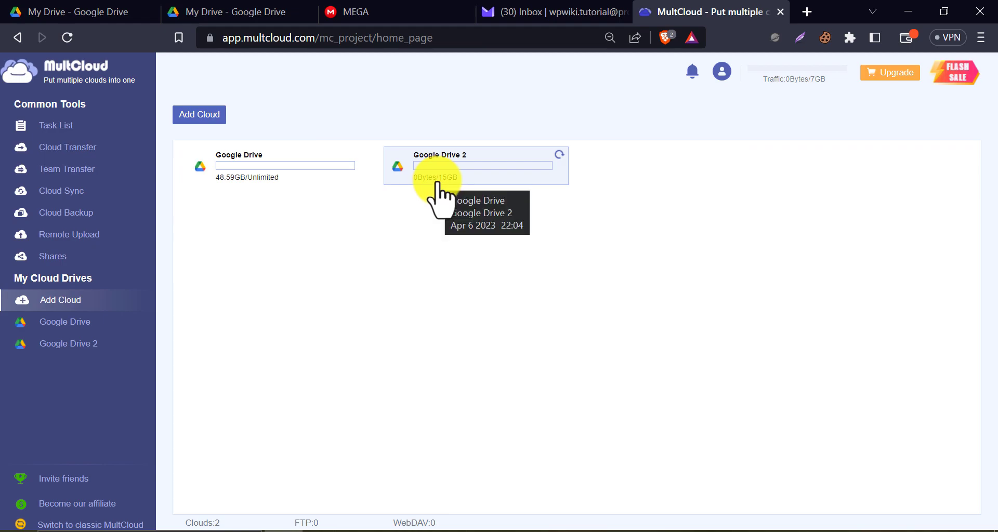
In Cloud Transfer, set source Google Drive\wpwiki test and destination Google Drive 2, and transfer.
{"action": "left_click", "coordinate": [94, 143]}
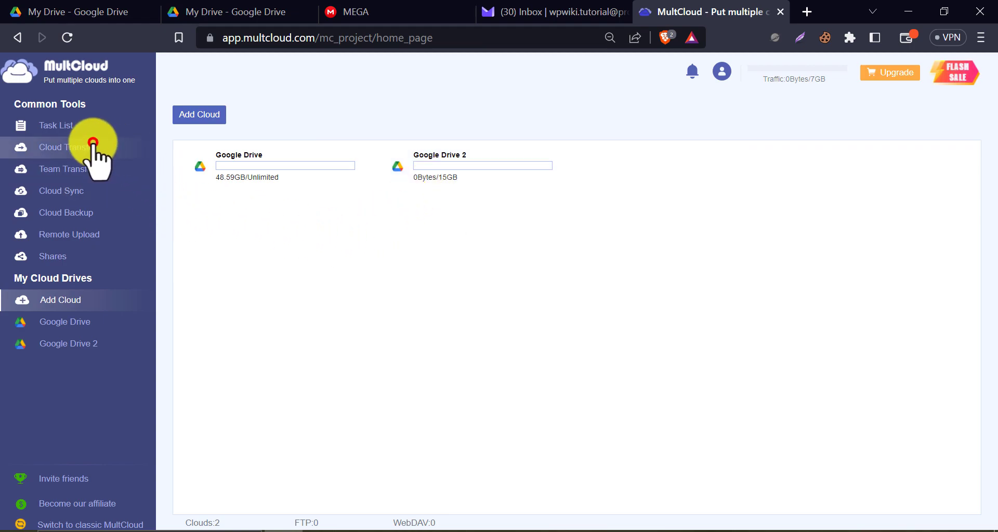
{"action": "left_click", "coordinate": [373, 268]}
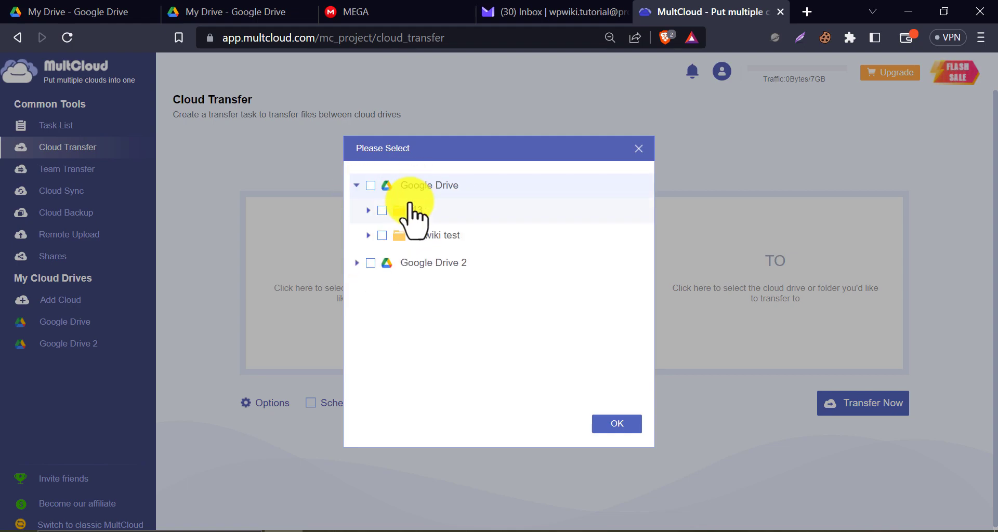
{"action": "left_click", "coordinate": [382, 236]}
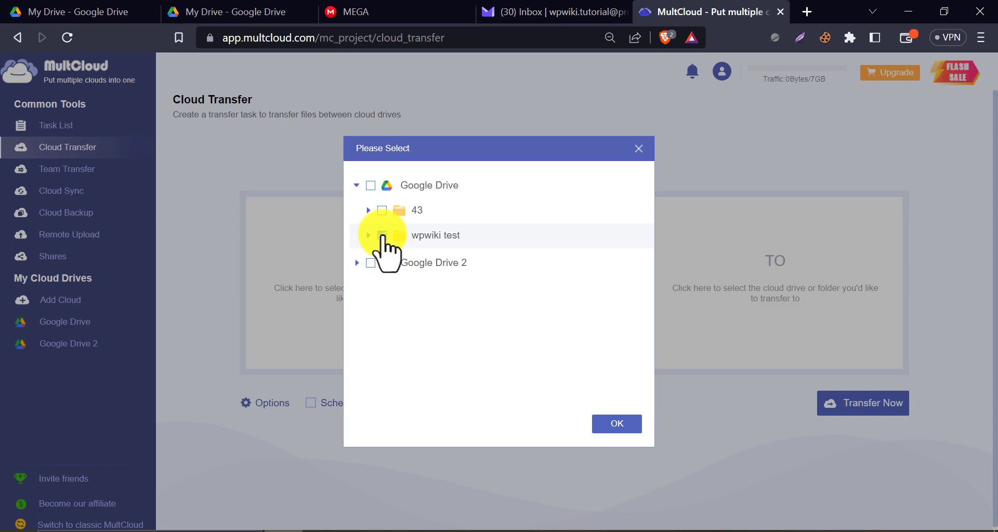
{"action": "left_click", "coordinate": [624, 423]}
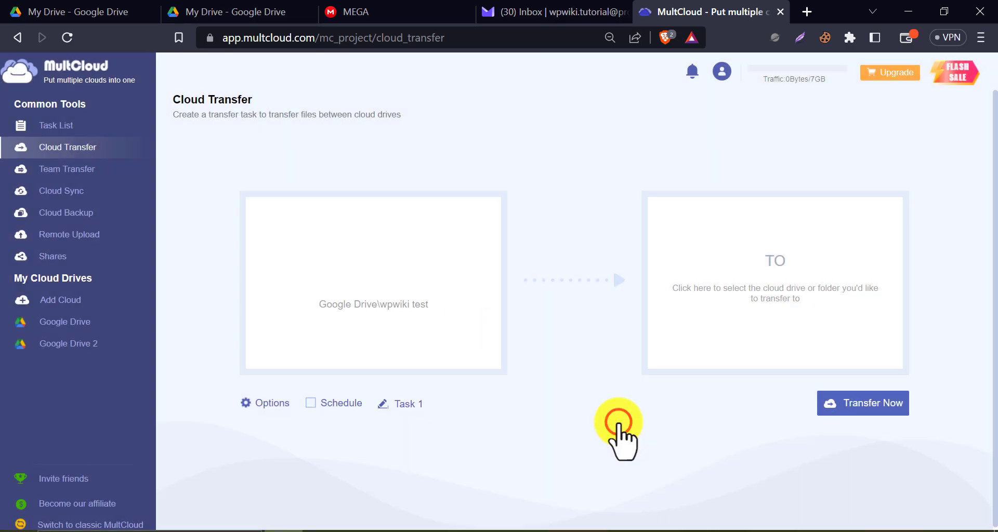
{"action": "left_click", "coordinate": [755, 283]}
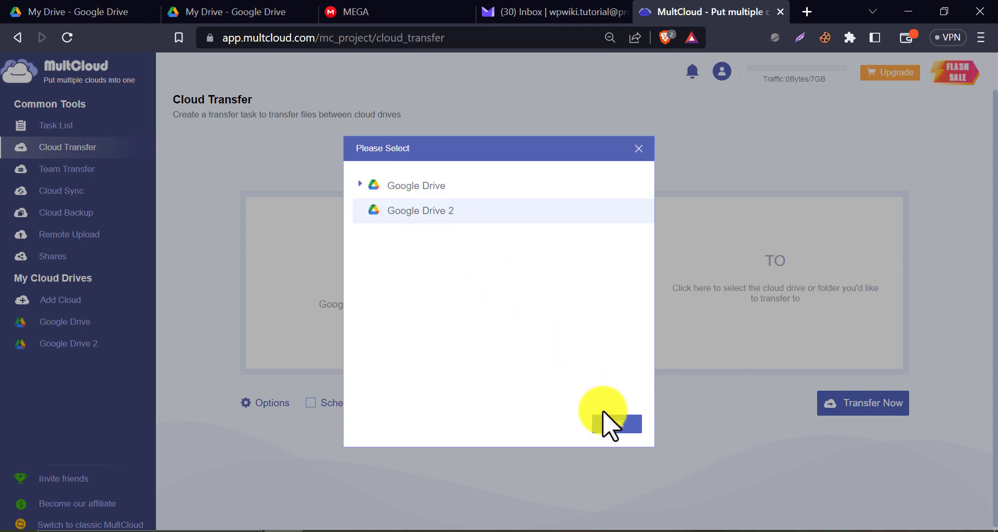
{"action": "left_click", "coordinate": [617, 424]}
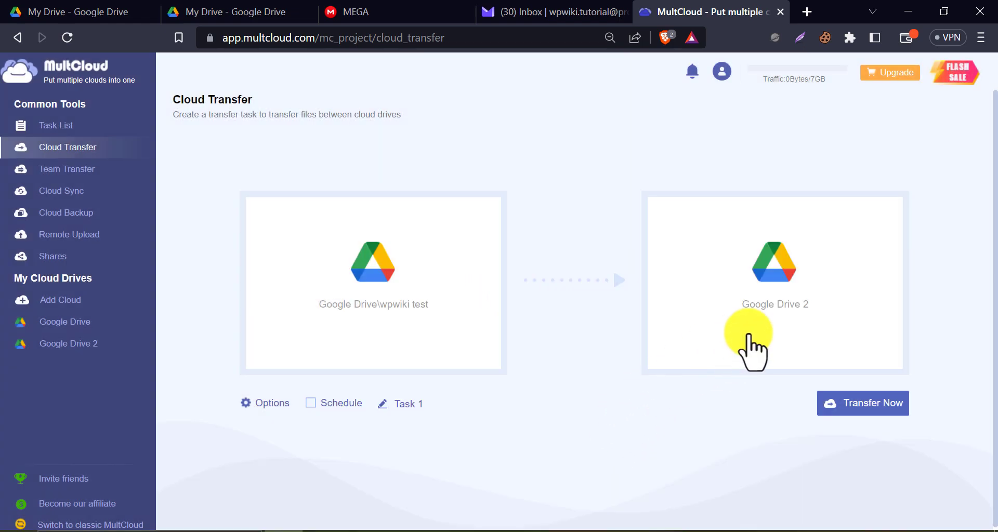
{"action": "left_click", "coordinate": [834, 408]}
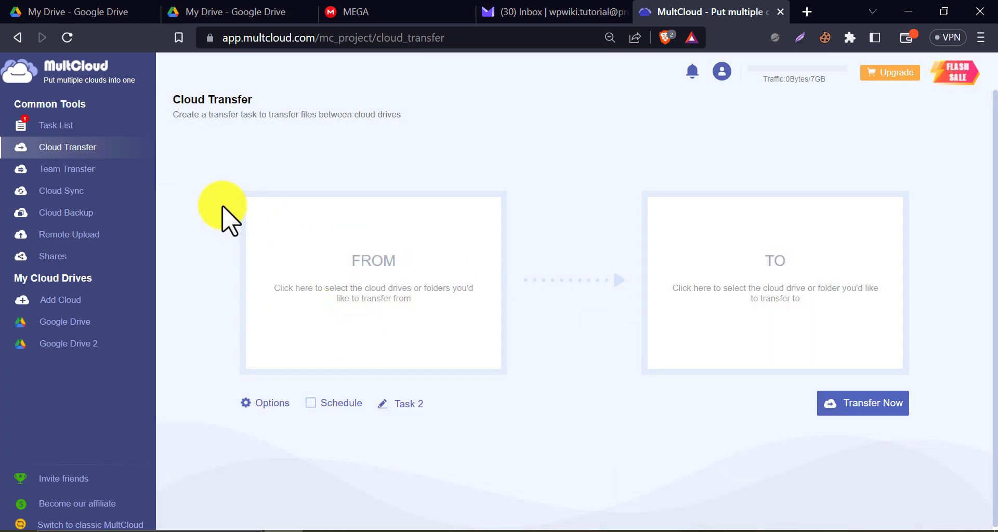
Expand Task 1's transfer details to see the wpwiki test copy at 83%, five of six files.
{"action": "left_click", "coordinate": [66, 127]}
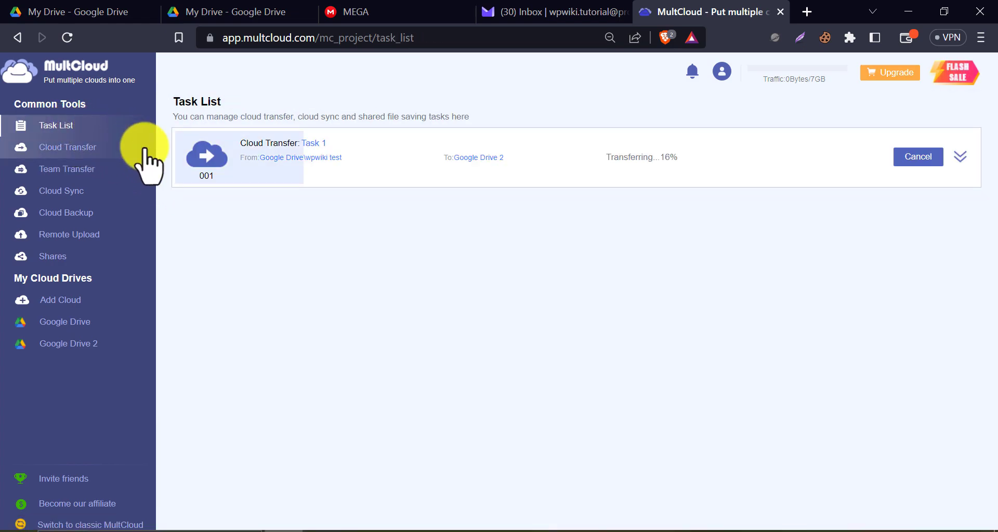
{"action": "left_click", "coordinate": [960, 156]}
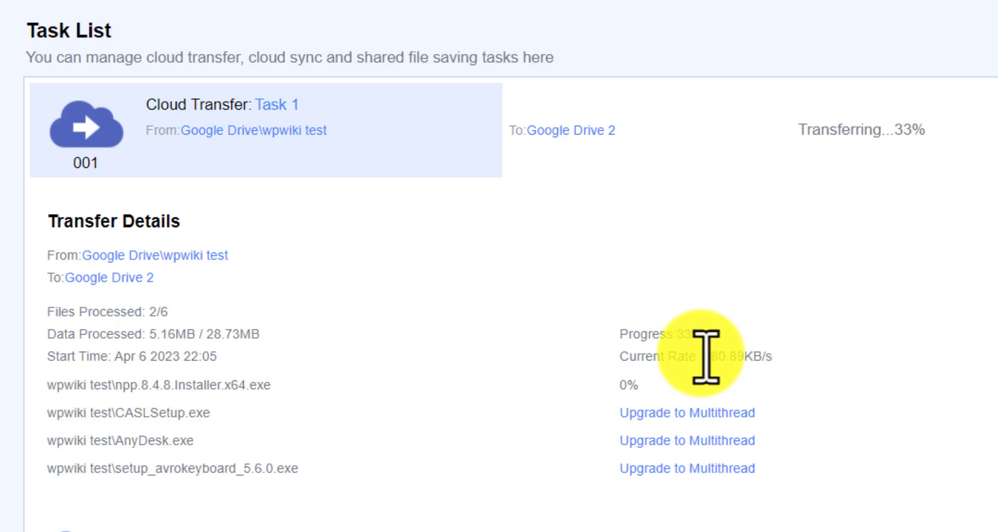
{"action": "left_click_drag", "start_coordinate": [697, 356], "coordinate": [773, 356]}
{"action": "left_click", "coordinate": [783, 358]}
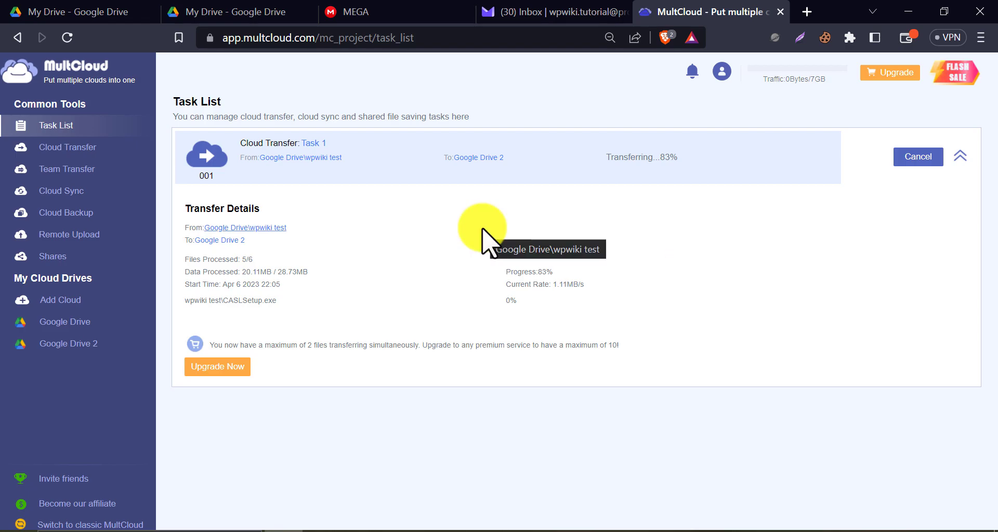
Copy the friend invitation link from MultCloud's Invite friends page.
{"action": "left_click", "coordinate": [50, 478]}
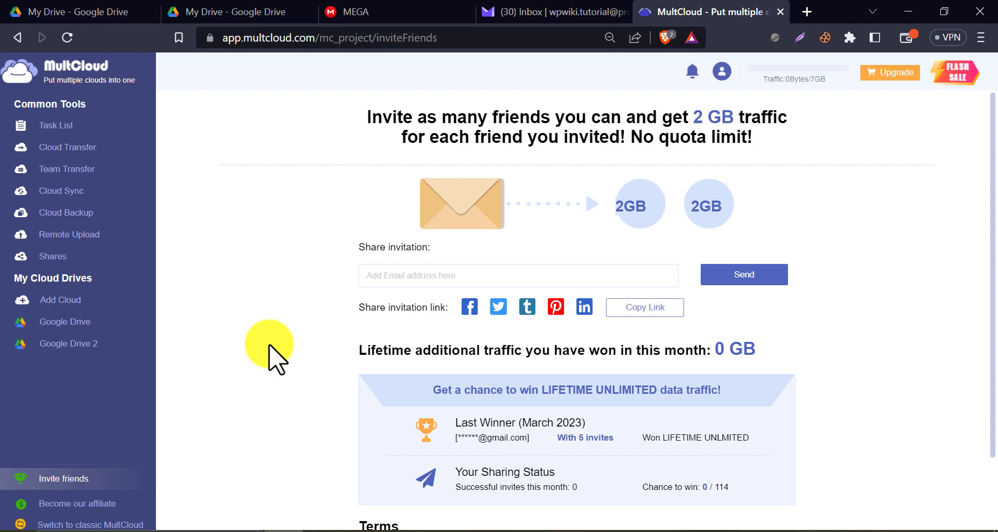
{"action": "scroll", "coordinate": [271, 327], "scroll_direction": "down", "scroll_amount": 2}
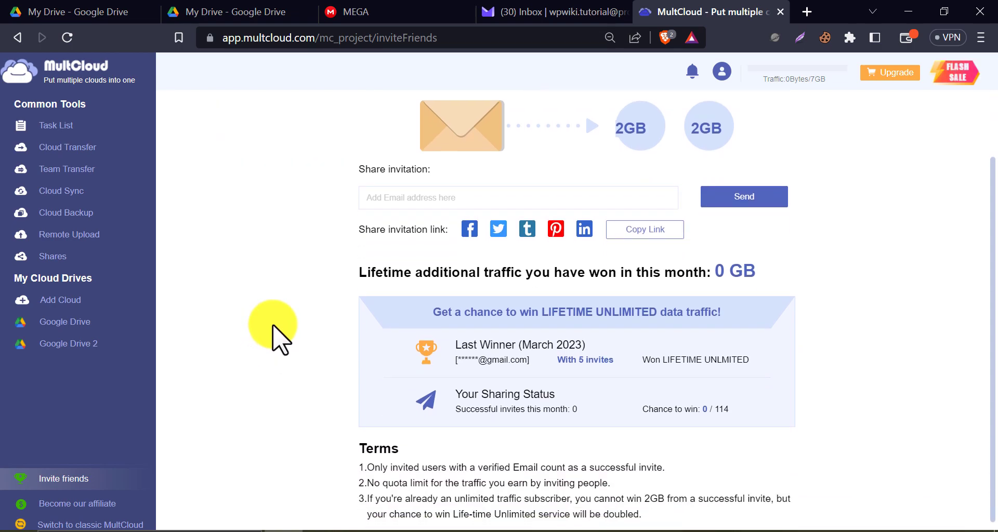
{"action": "scroll", "coordinate": [272, 325], "scroll_direction": "up", "scroll_amount": 2}
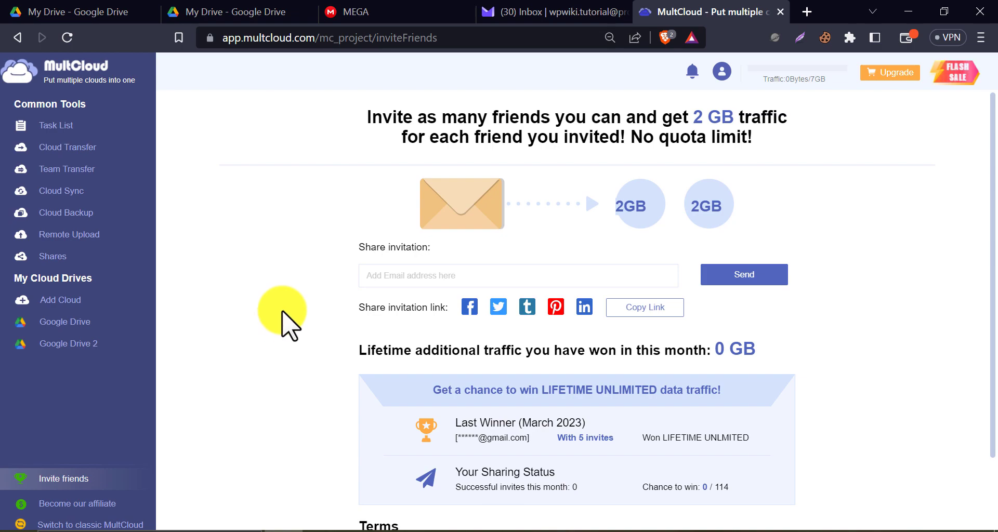
{"action": "left_click", "coordinate": [653, 310]}
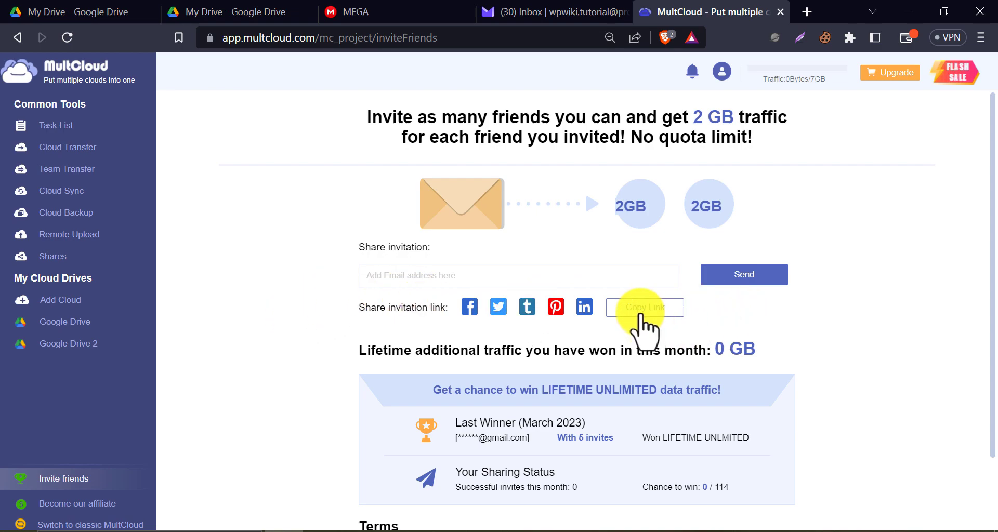
{"action": "left_click", "coordinate": [425, 275]}
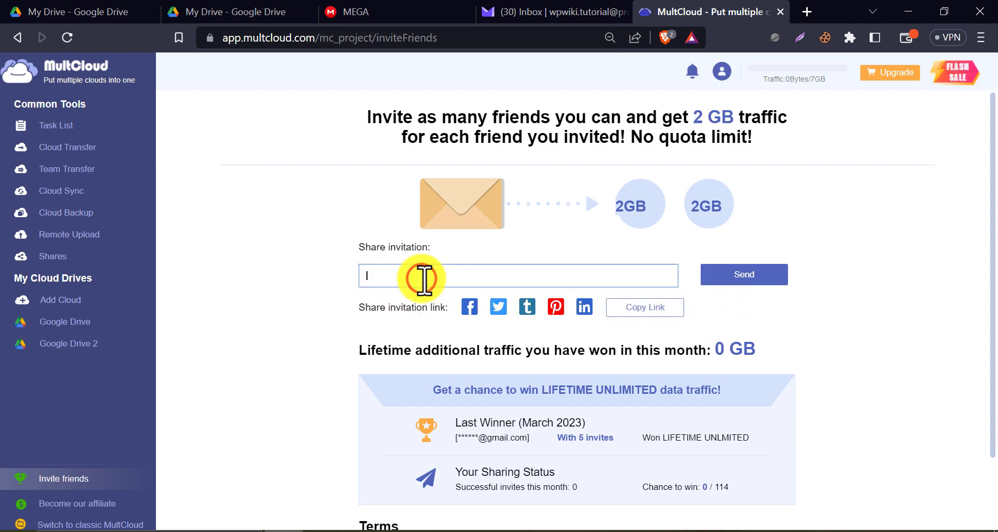
{"action": "left_click", "coordinate": [635, 307]}
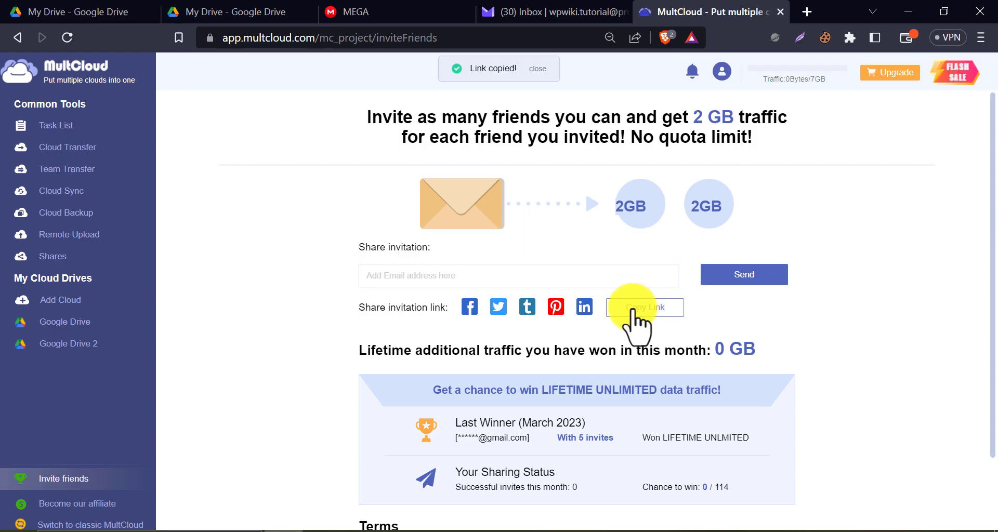
{"action": "right_click", "coordinate": [398, 37]}
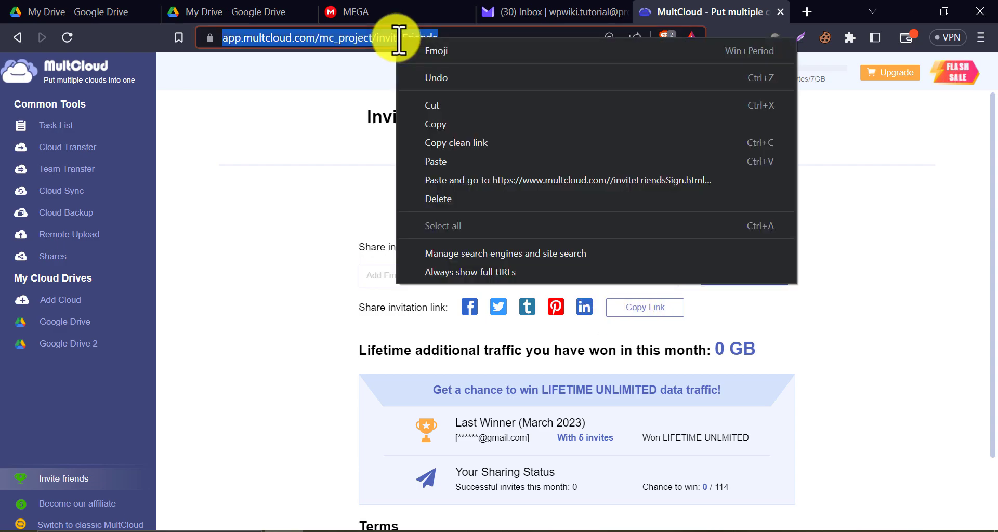
{"action": "left_click", "coordinate": [344, 198]}
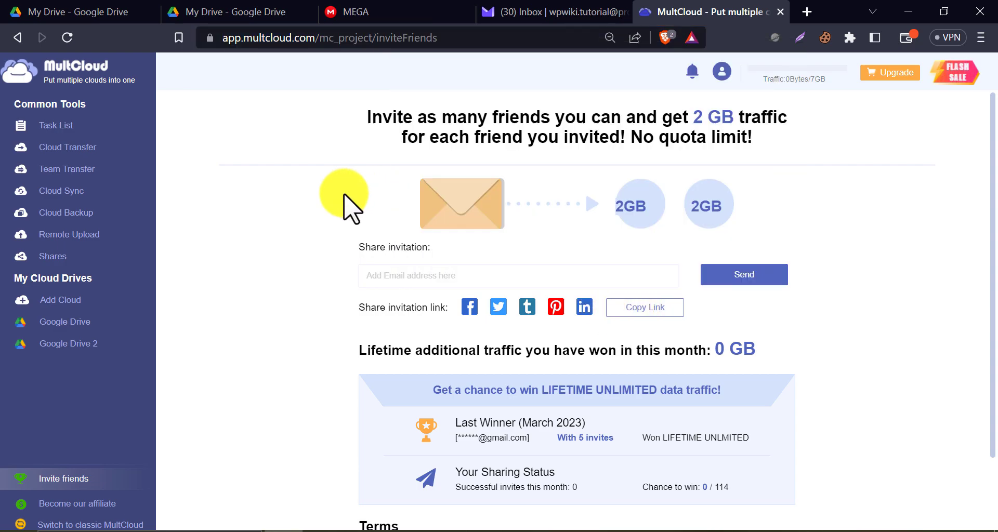
Open wpwiki test in the second Google Drive to view the transferred installers.
{"action": "left_click", "coordinate": [227, 7]}
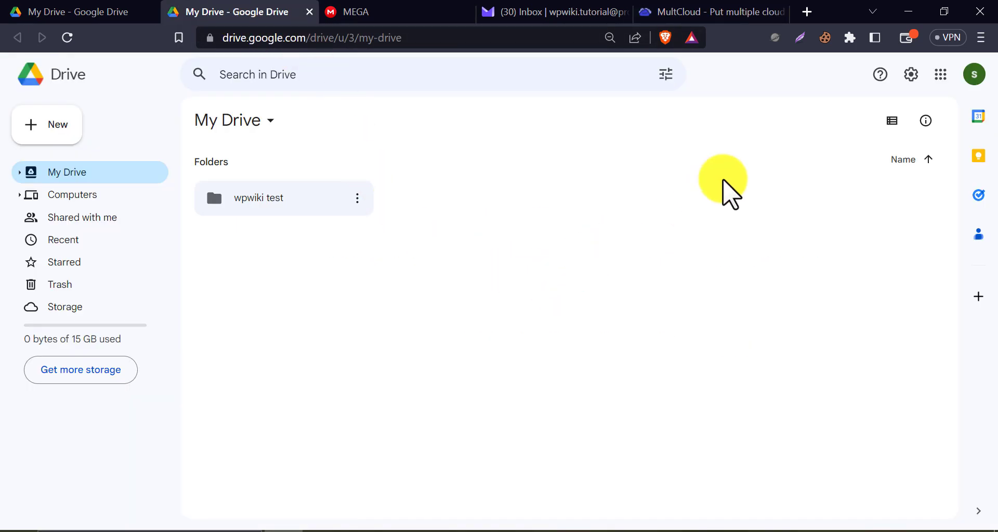
{"action": "double_click", "coordinate": [256, 198]}
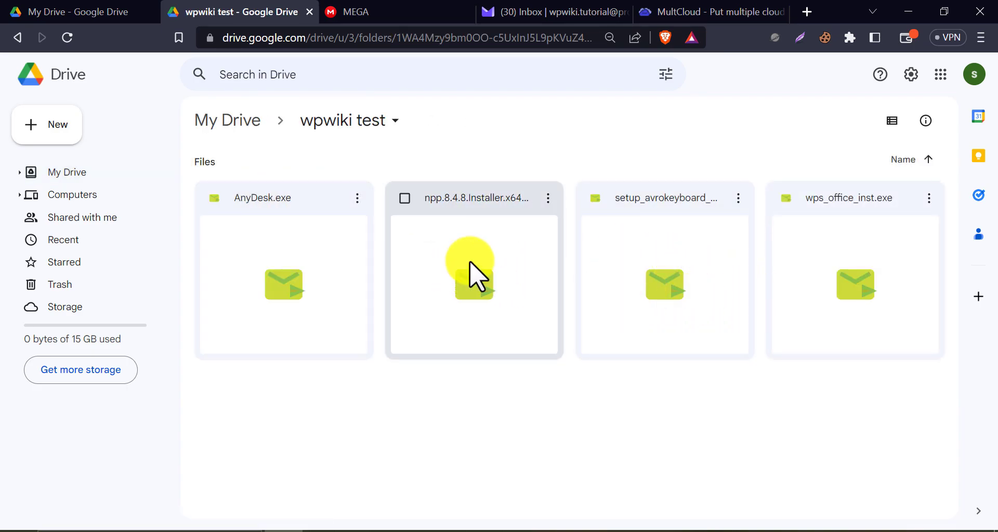
Confirm in the task list that Task 1's transfer shows Success.
{"action": "left_click", "coordinate": [585, 10]}
{"action": "left_click", "coordinate": [673, 11]}
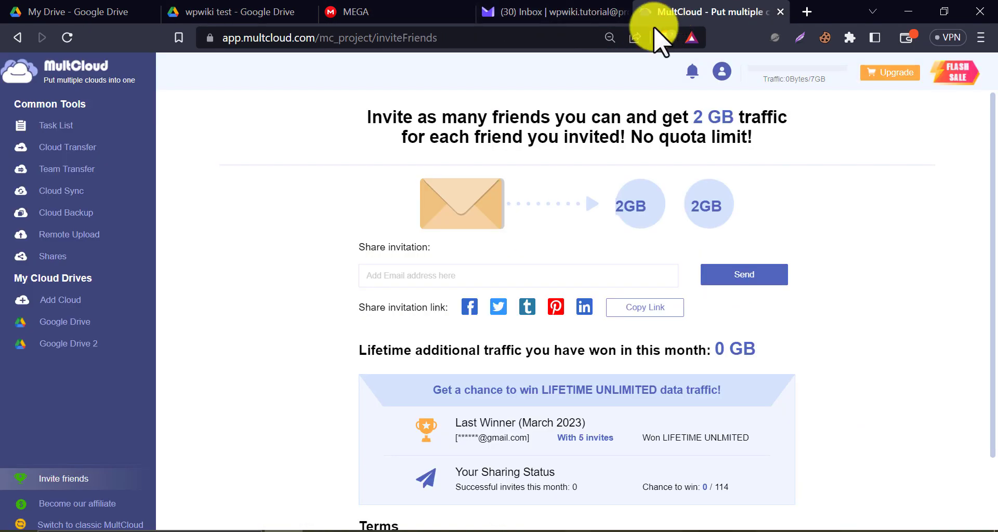
{"action": "left_click", "coordinate": [51, 126]}
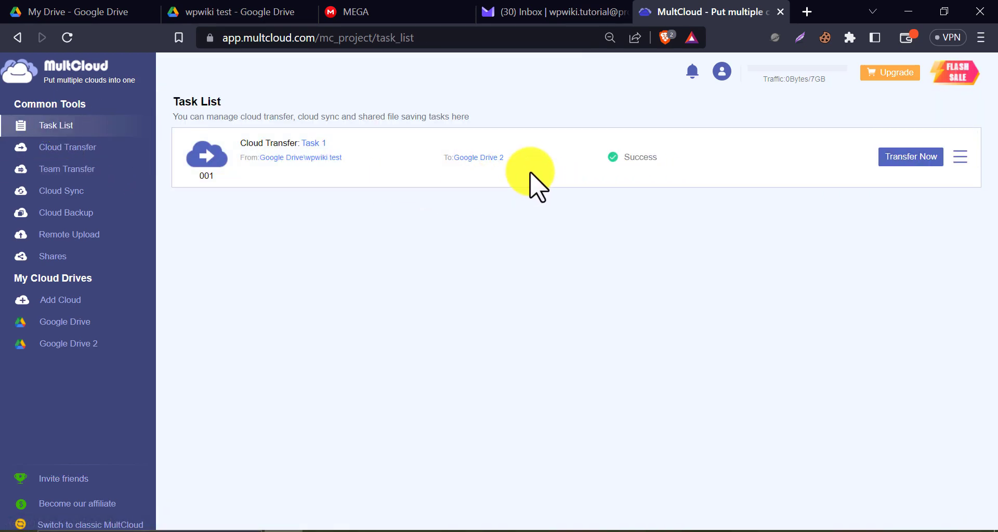
{"action": "left_click_drag", "start_coordinate": [624, 156], "coordinate": [686, 163]}
{"action": "left_click", "coordinate": [690, 161]}
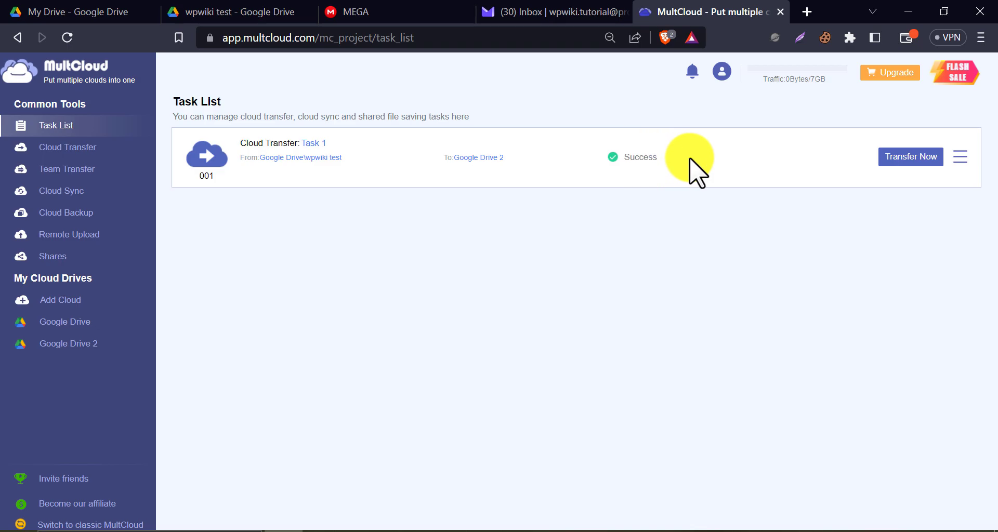
Close the Proton Mail tab and bring up the Add Cloud list, abandoning a OneDrive sign-in.
{"action": "left_click", "coordinate": [567, 12]}
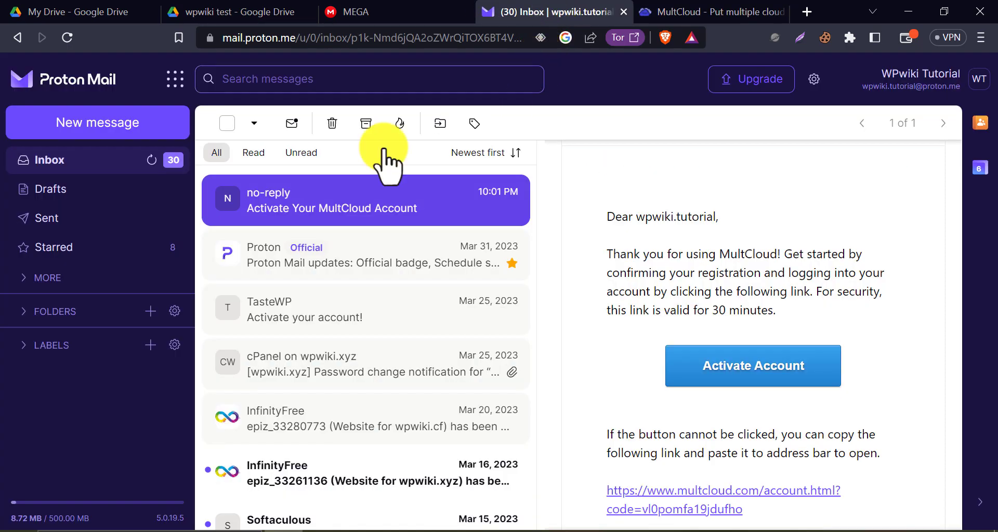
{"action": "left_click", "coordinate": [624, 11]}
{"action": "left_click", "coordinate": [78, 300]}
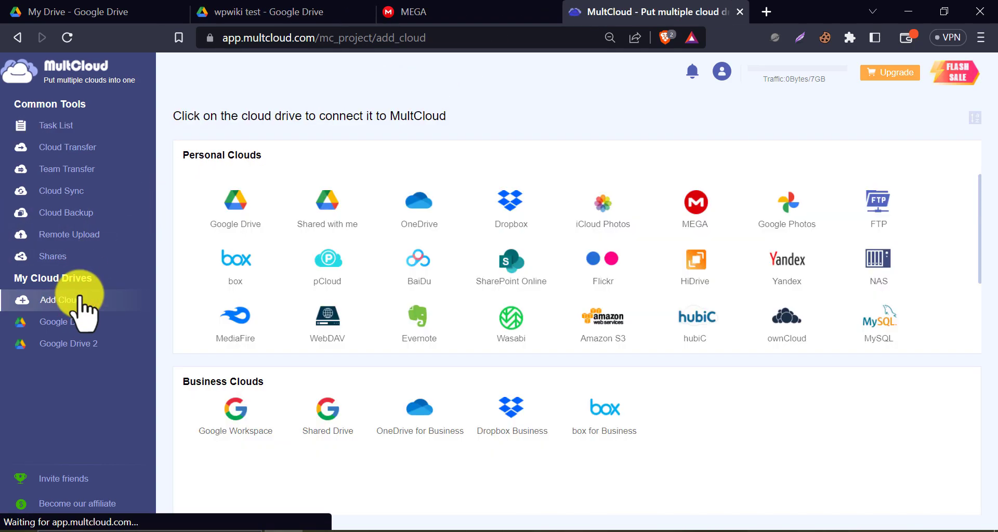
{"action": "left_click", "coordinate": [419, 229]}
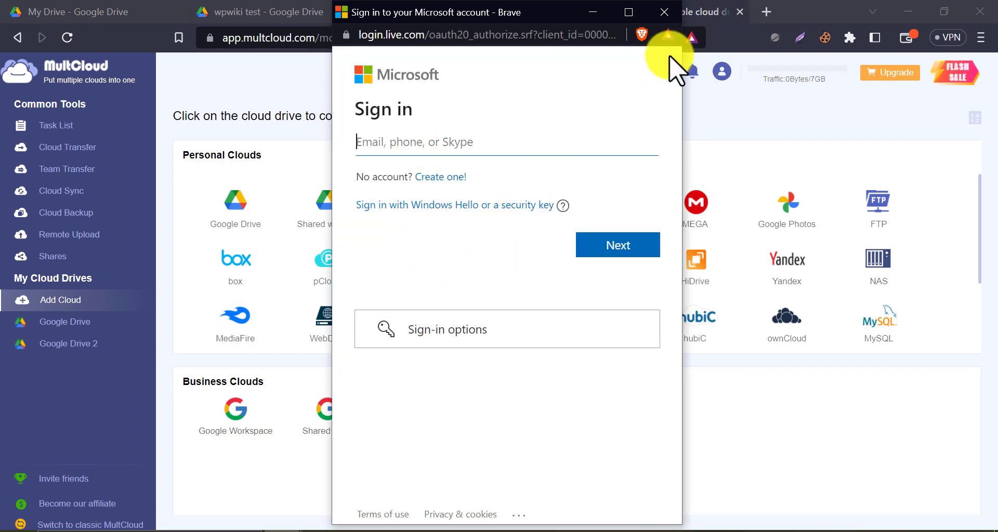
{"action": "left_click", "coordinate": [661, 13]}
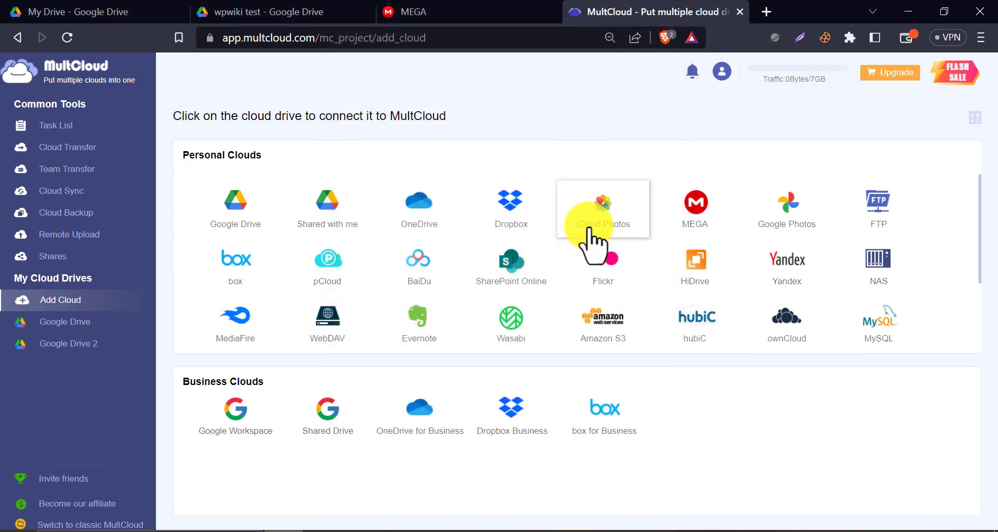
Start adding a MEGA cloud and check the account details on the MEGA website.
{"action": "left_click", "coordinate": [700, 218]}
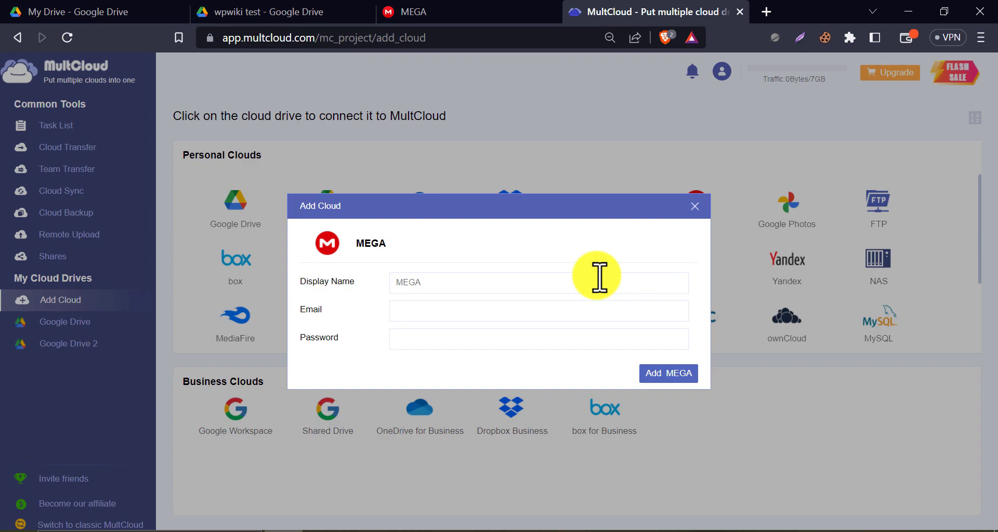
{"action": "left_click", "coordinate": [483, 11]}
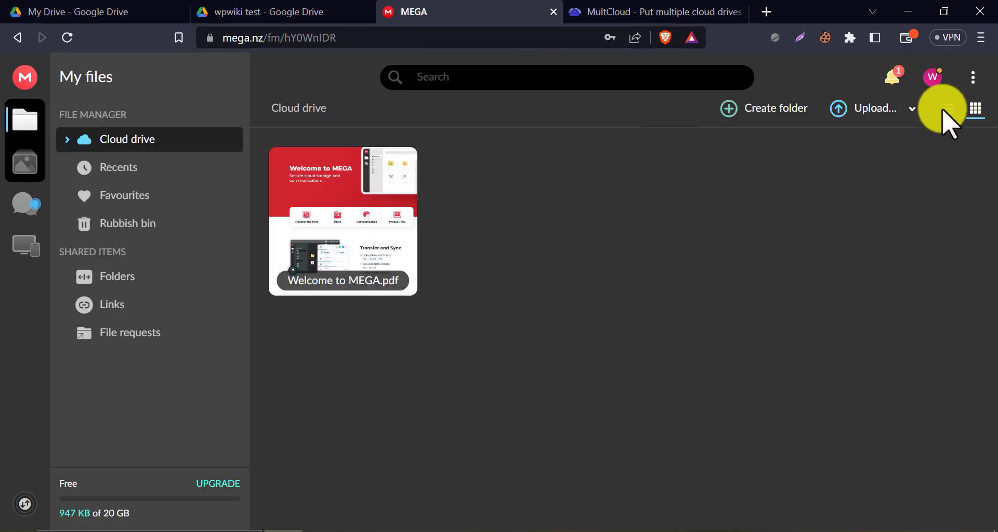
{"action": "left_click", "coordinate": [928, 82]}
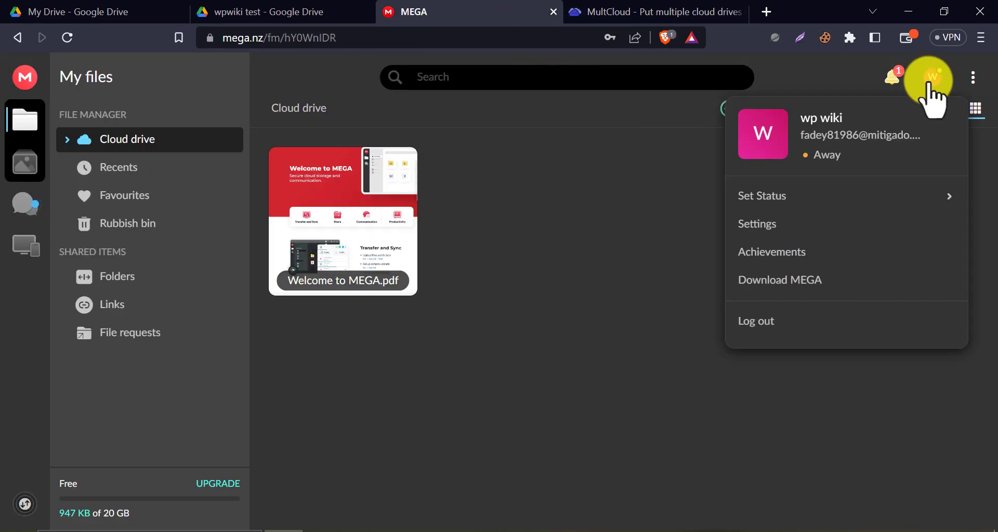
{"action": "left_click", "coordinate": [928, 82]}
{"action": "mouse_move", "coordinate": [655, 12]}
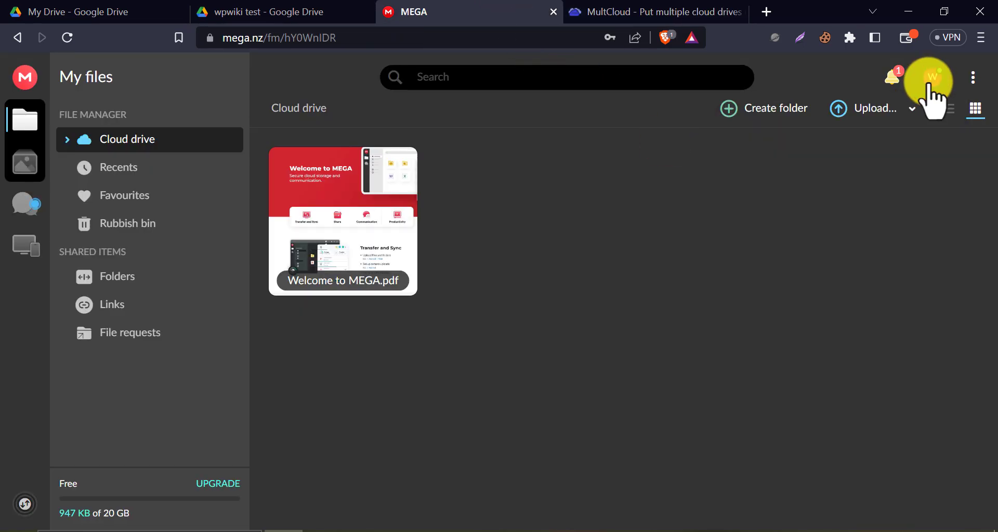
{"action": "left_click", "coordinate": [632, 13]}
Enter the MEGA account email and password, add the cloud, and view its Welcome to MEGA.pdf.
{"action": "left_click", "coordinate": [432, 283]}
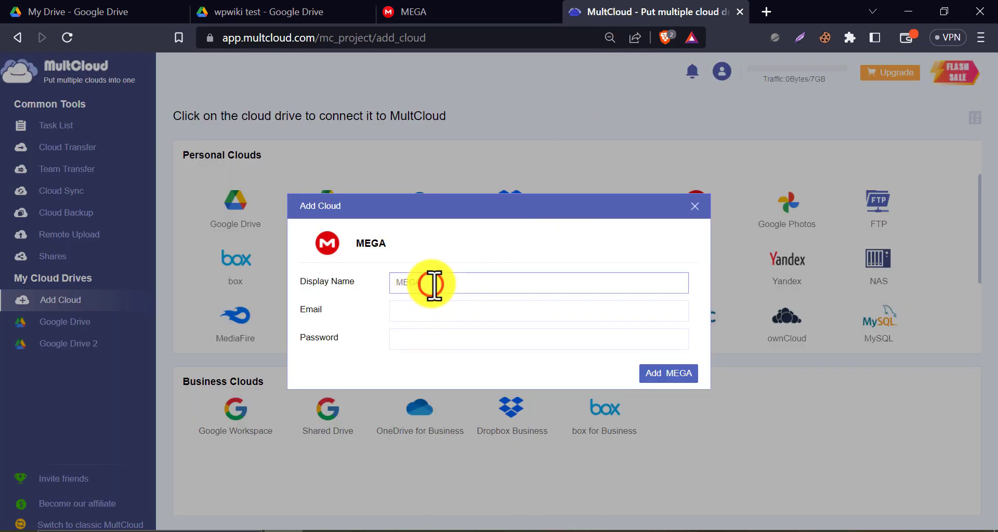
{"action": "right_click", "coordinate": [411, 311]}
{"action": "left_click", "coordinate": [470, 165]}
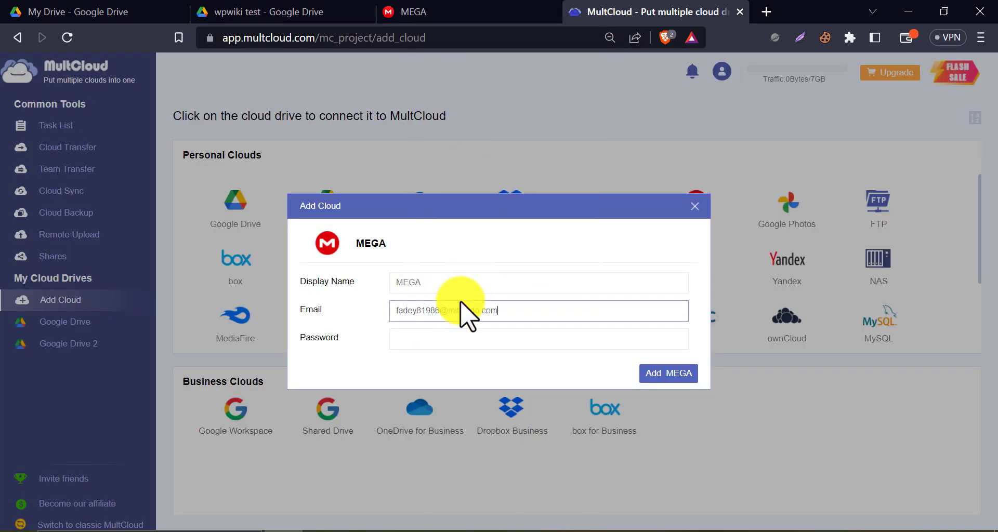
{"action": "left_click", "coordinate": [429, 338]}
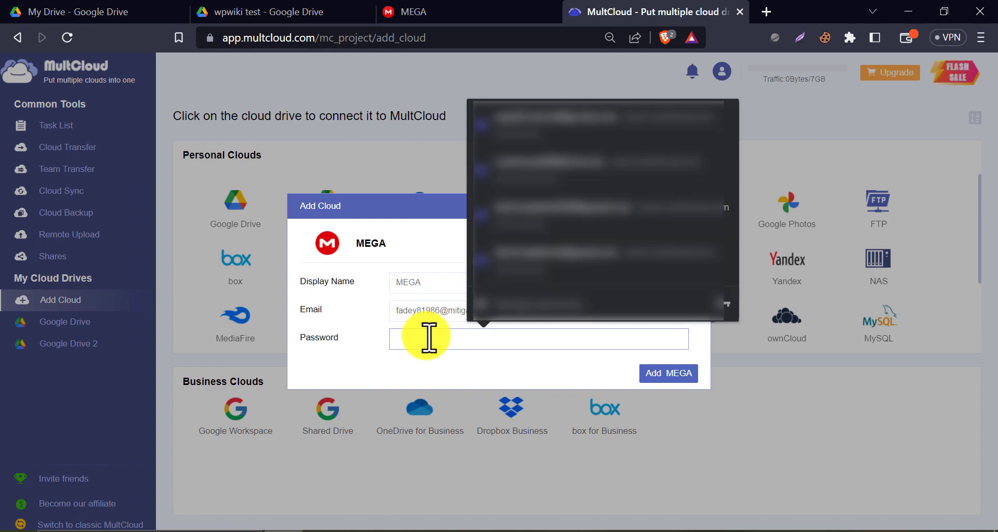
{"action": "key", "text": "ctrl+v"}
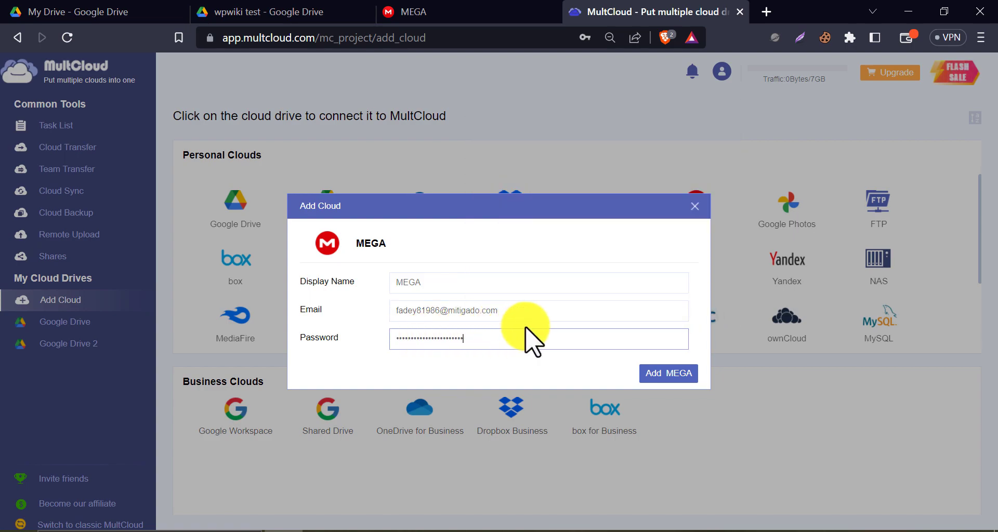
{"action": "left_click", "coordinate": [654, 377]}
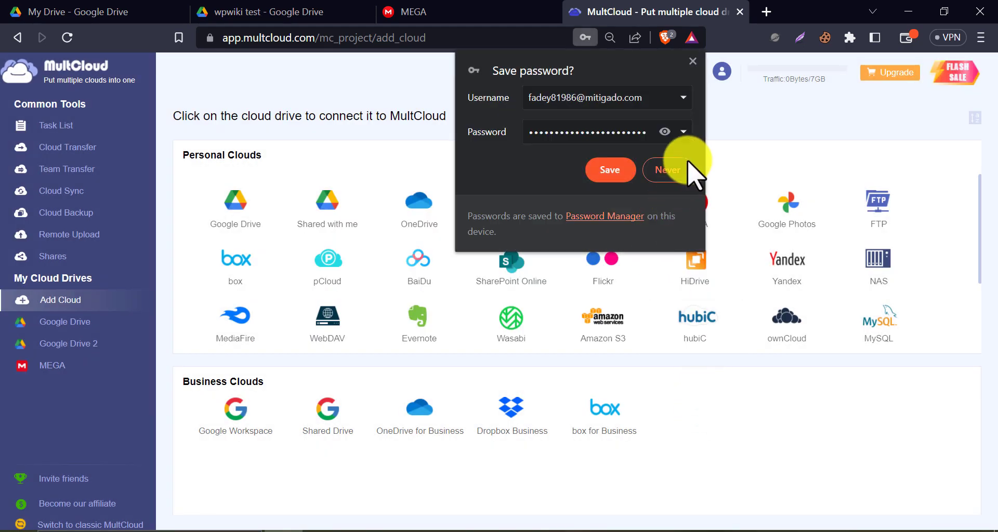
{"action": "left_click", "coordinate": [690, 62]}
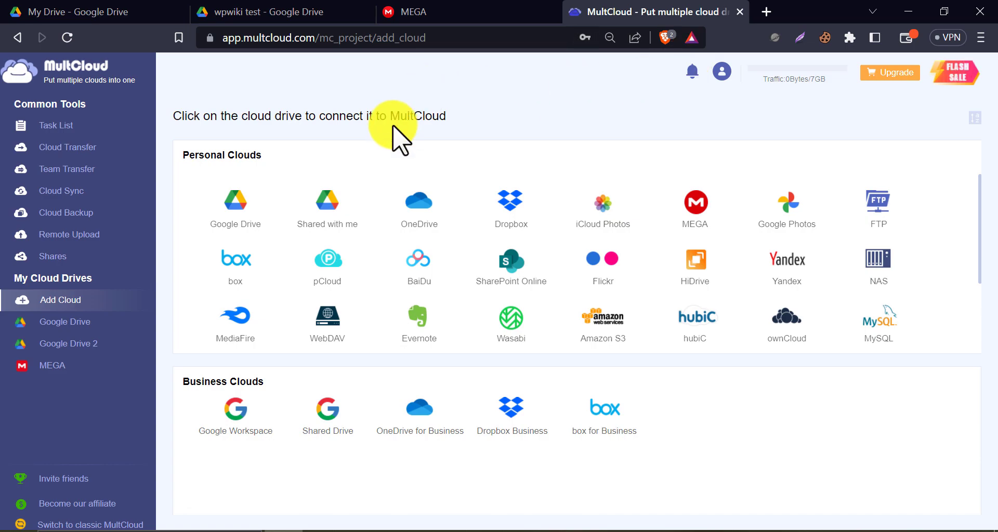
{"action": "left_click", "coordinate": [57, 365]}
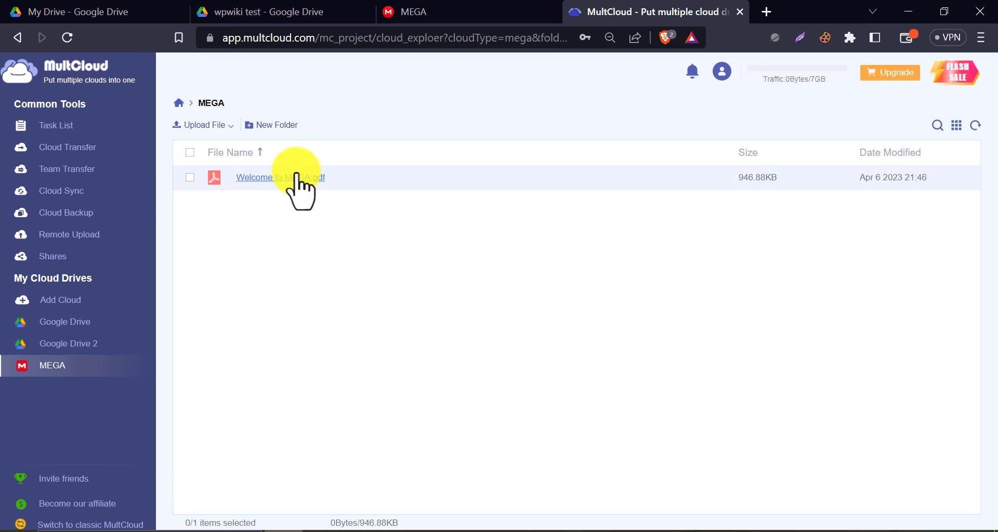
Create a folder named test in the MEGA Cloud drive.
{"action": "left_click", "coordinate": [457, 10]}
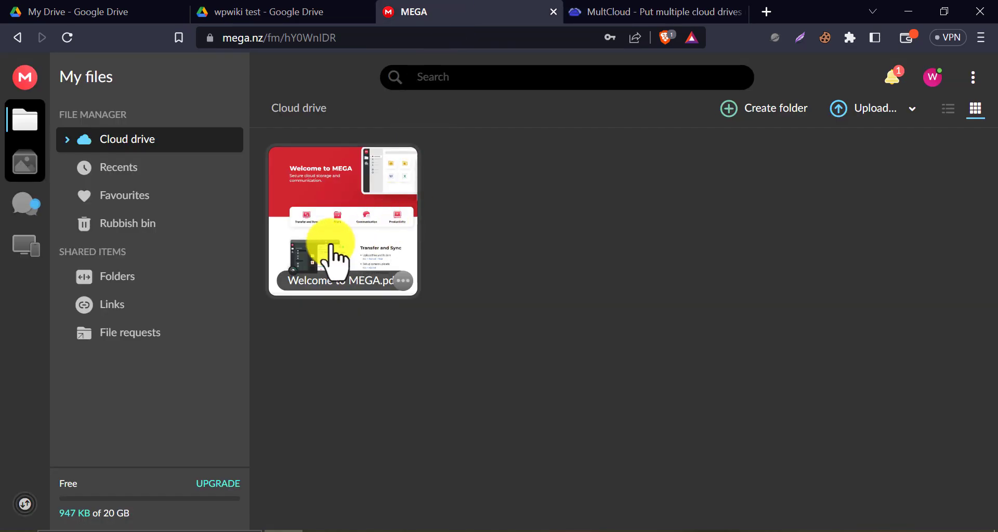
{"action": "right_click", "coordinate": [512, 208]}
{"action": "left_click", "coordinate": [556, 229]}
{"action": "type", "text": "test"}
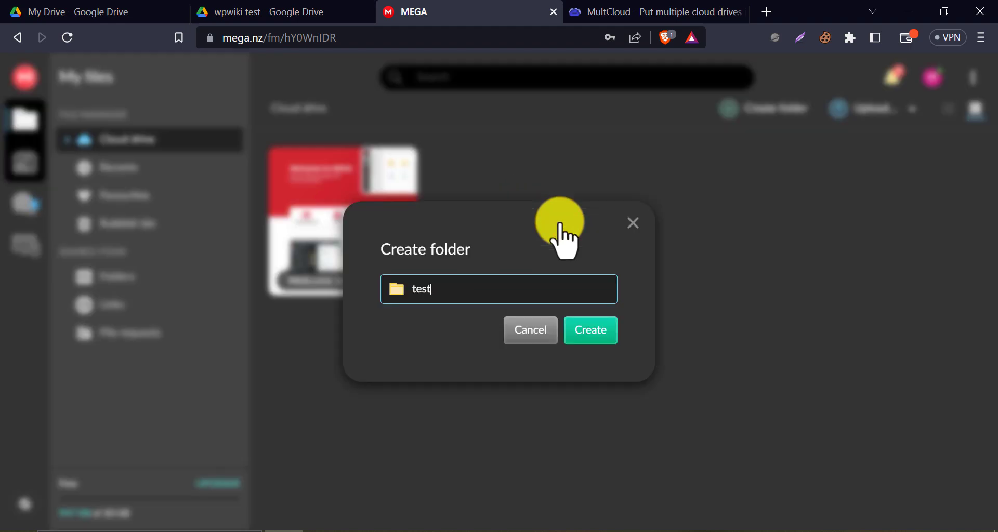
{"action": "left_click", "coordinate": [593, 332]}
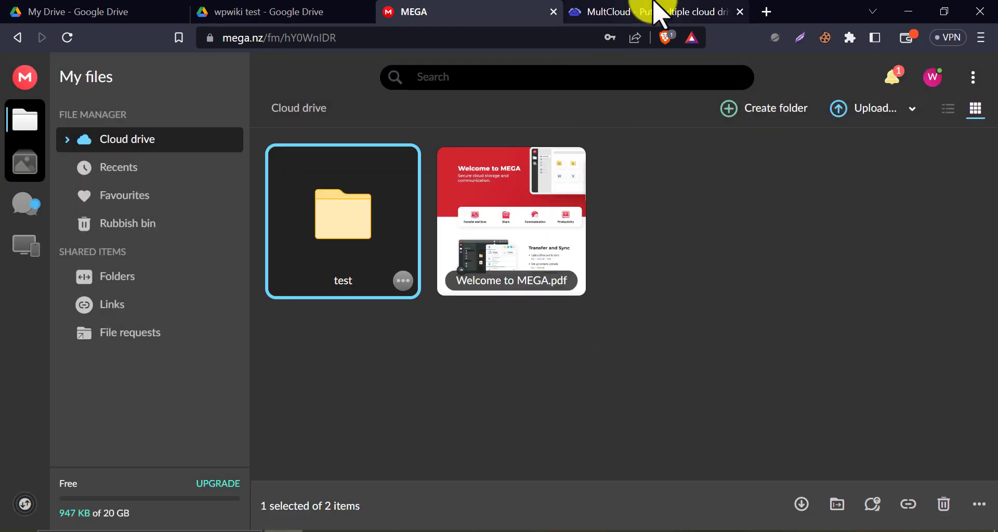
Refresh MultCloud's MEGA listing to show the test folder, then view Task 1's Success status.
{"action": "left_click", "coordinate": [657, 12]}
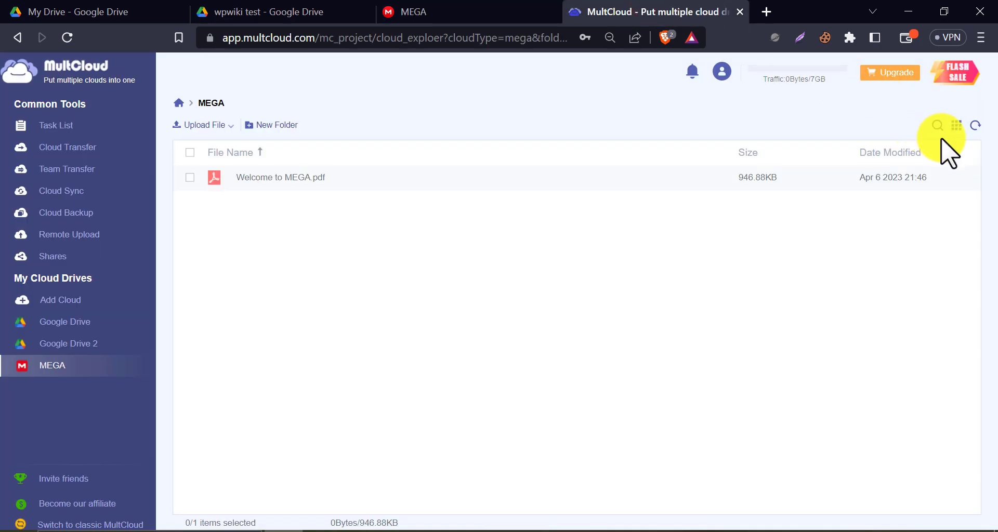
{"action": "left_click", "coordinate": [975, 125]}
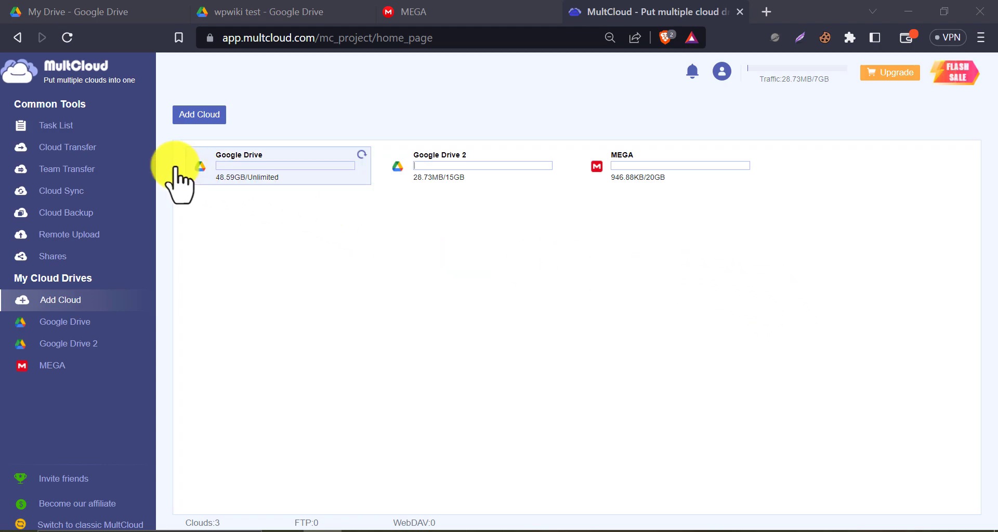
{"action": "left_click", "coordinate": [76, 128]}
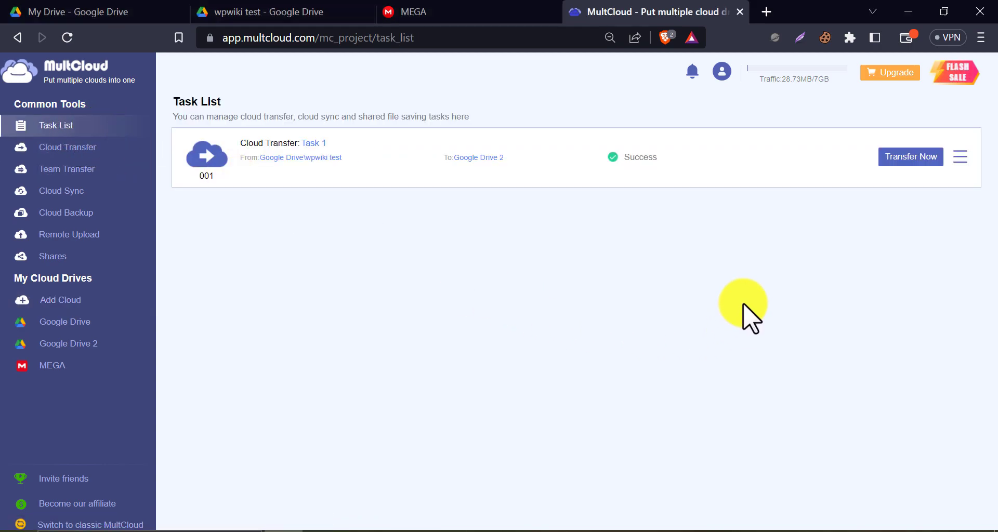